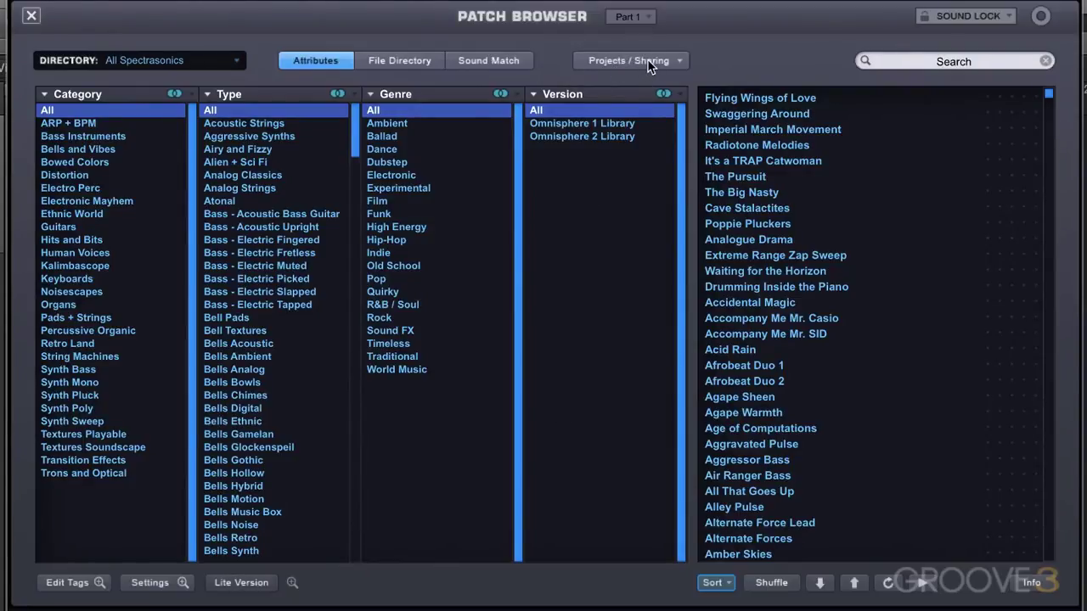
# Step: Toggle the first column between Project and Category, leaving it listing Category
pyautogui.click(75, 96)
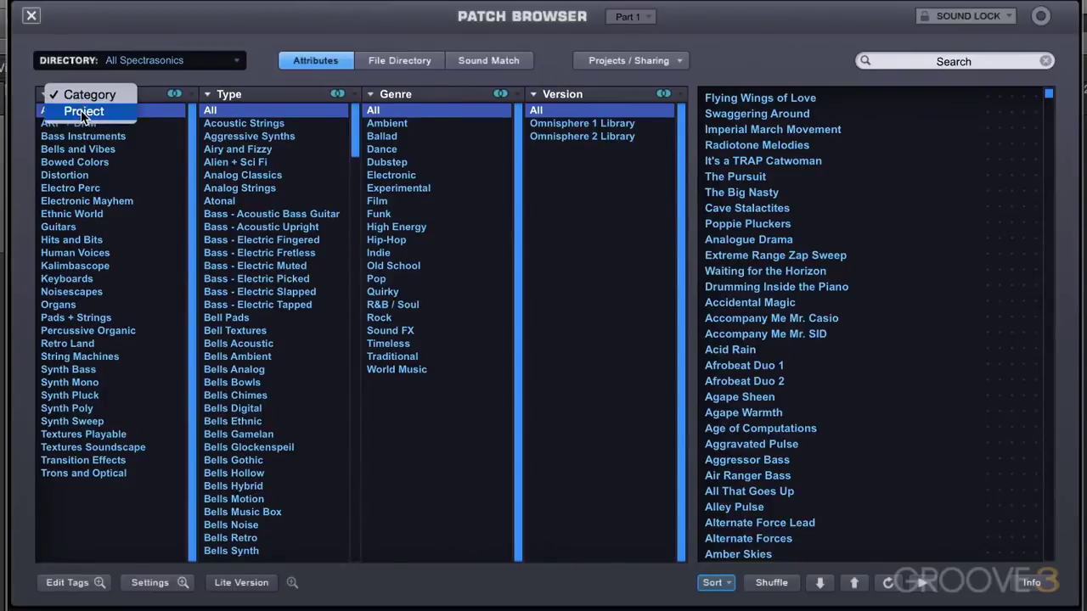
pyautogui.press('Escape')
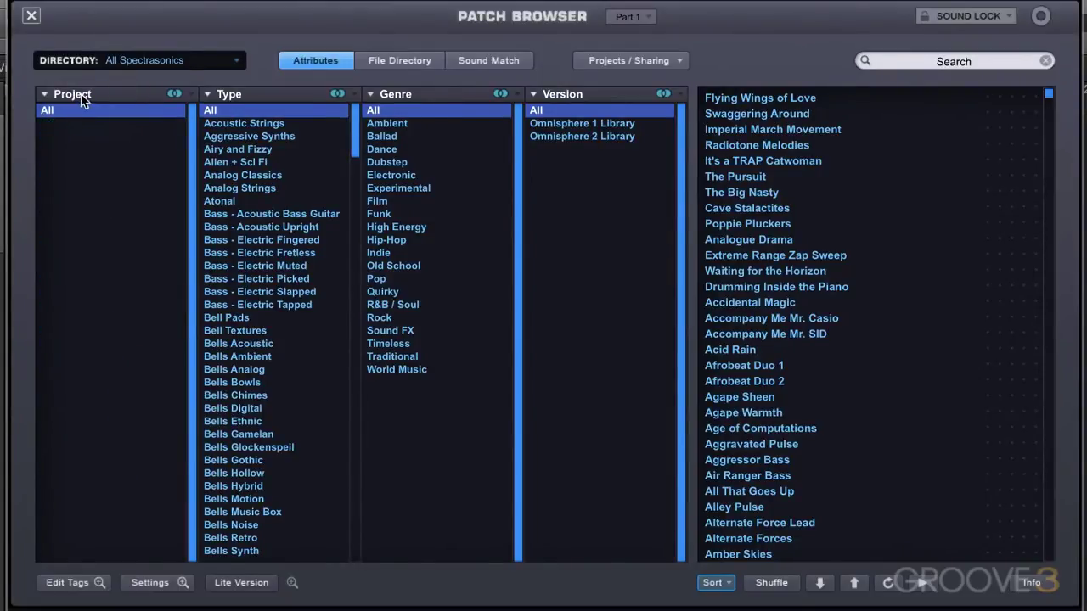
pyautogui.click(81, 93)
pyautogui.click(80, 93)
pyautogui.click(78, 94)
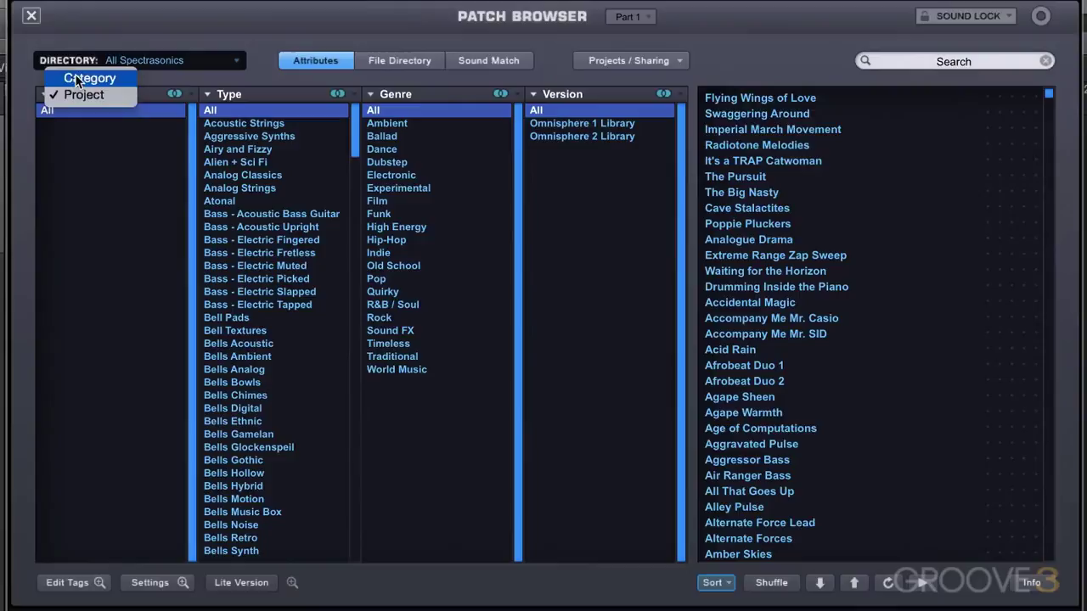
pyautogui.click(74, 79)
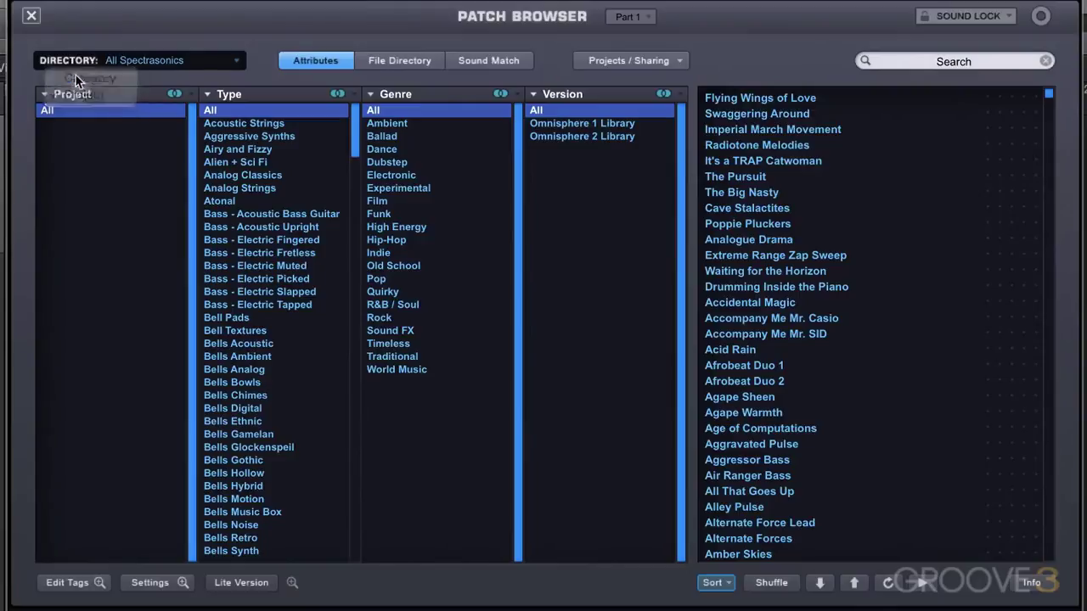
# Step: Create a new project named 'Film Cue 1'
pyautogui.click(682, 62)
pyautogui.click(681, 60)
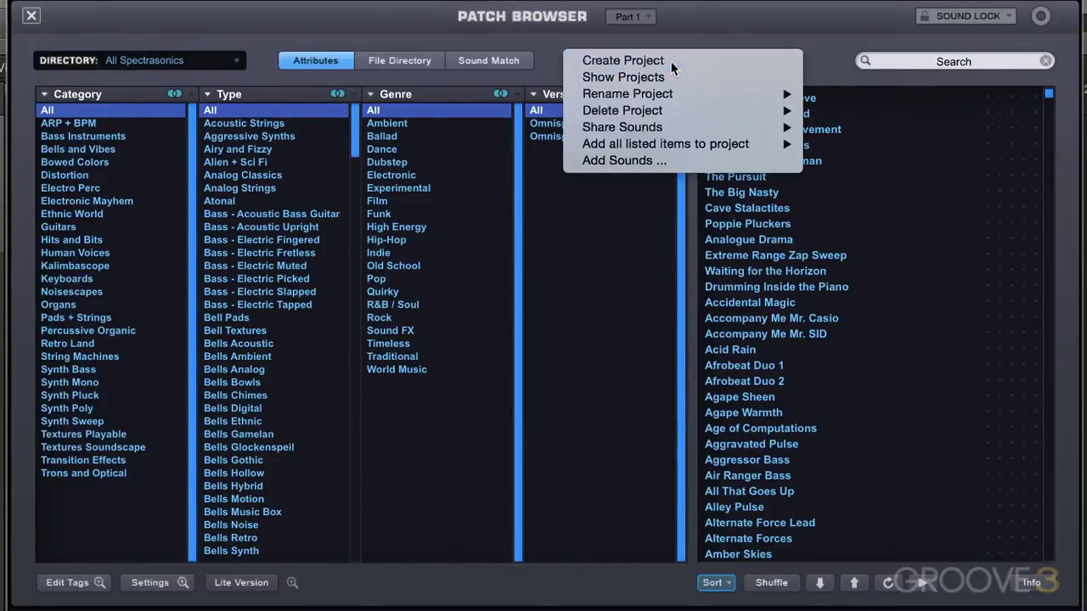
pyautogui.write('F')
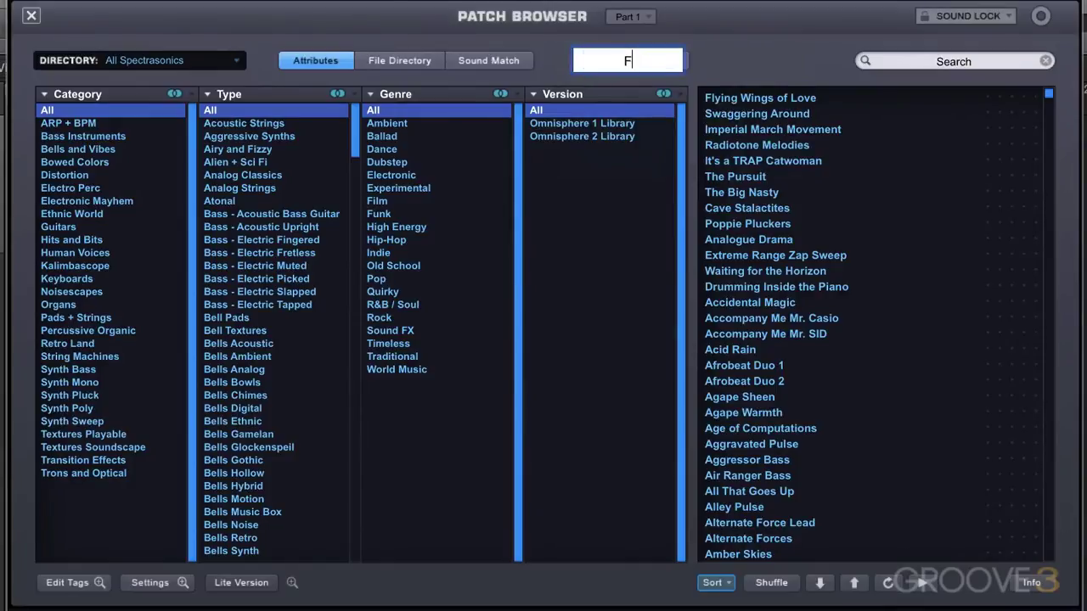
pyautogui.write('ilm Cue 1')
pyautogui.press('Return')
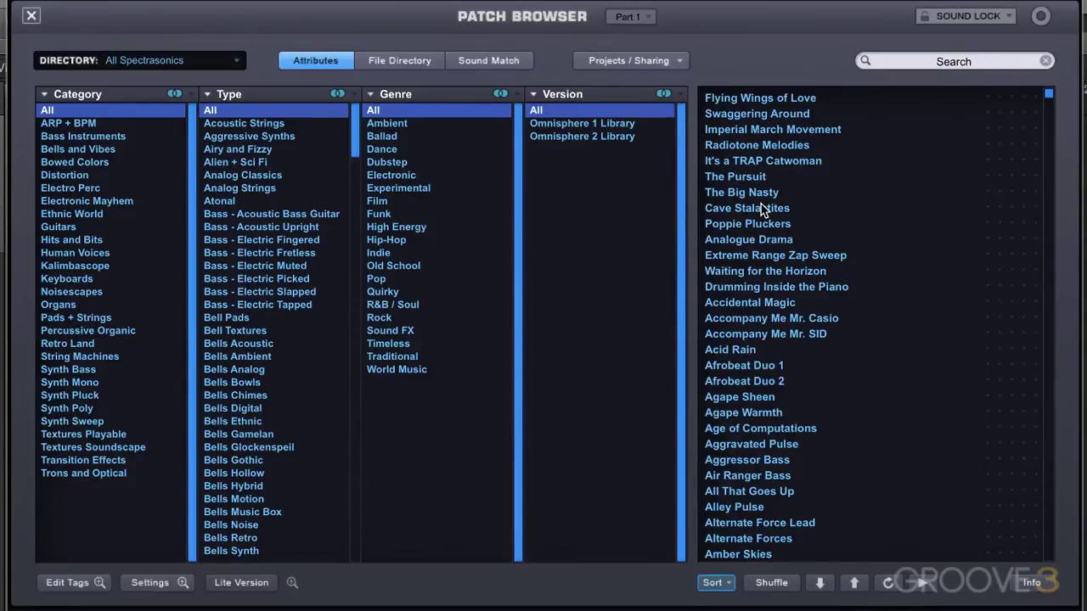
# Step: Browse patches by project and create a project named 'My client's album'
pyautogui.click(647, 62)
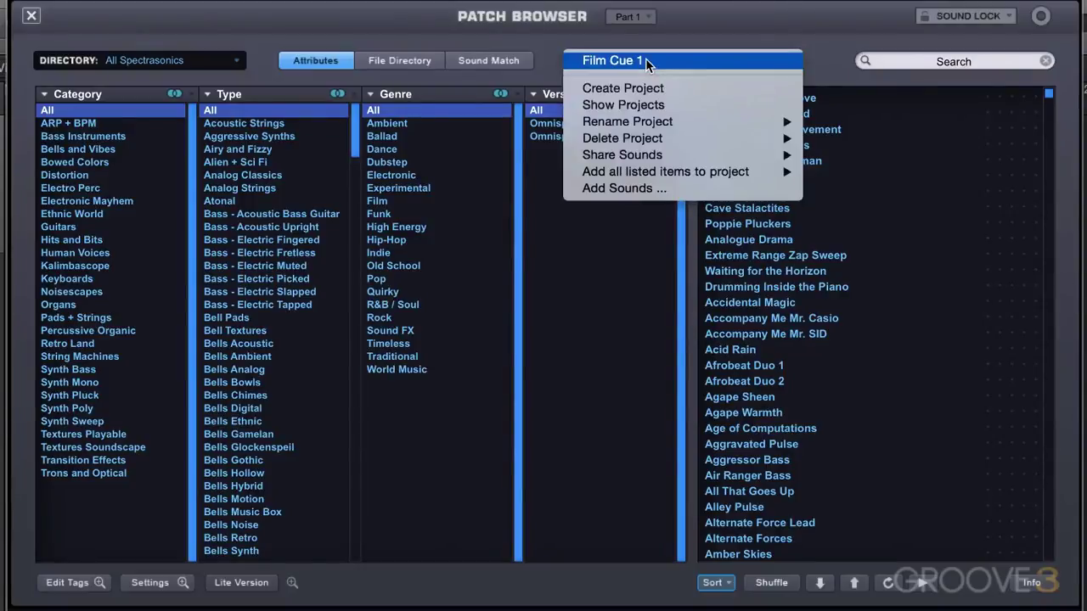
pyautogui.click(623, 106)
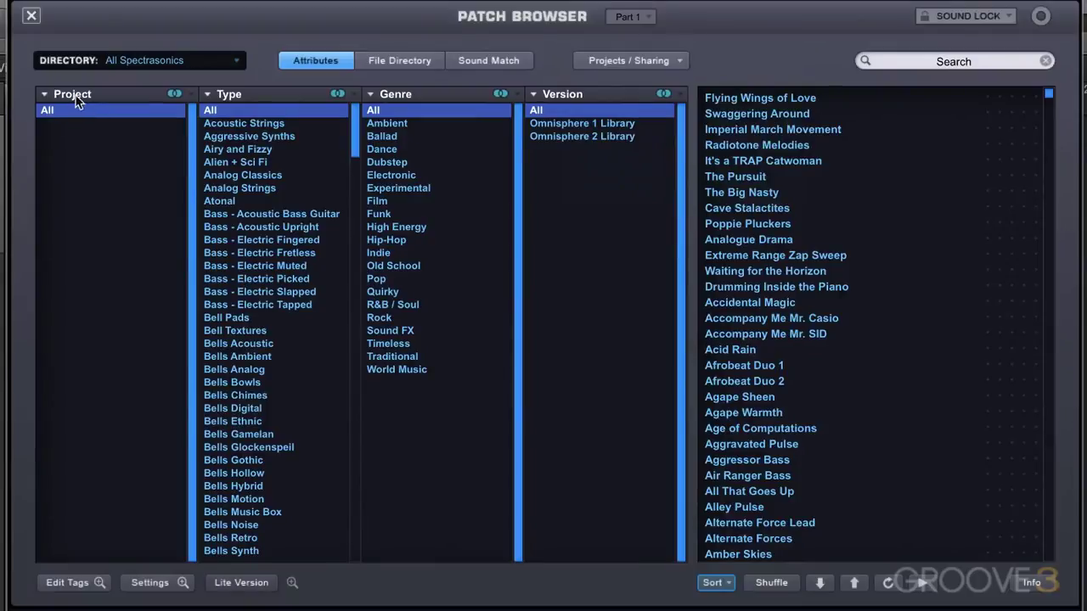
pyautogui.click(628, 61)
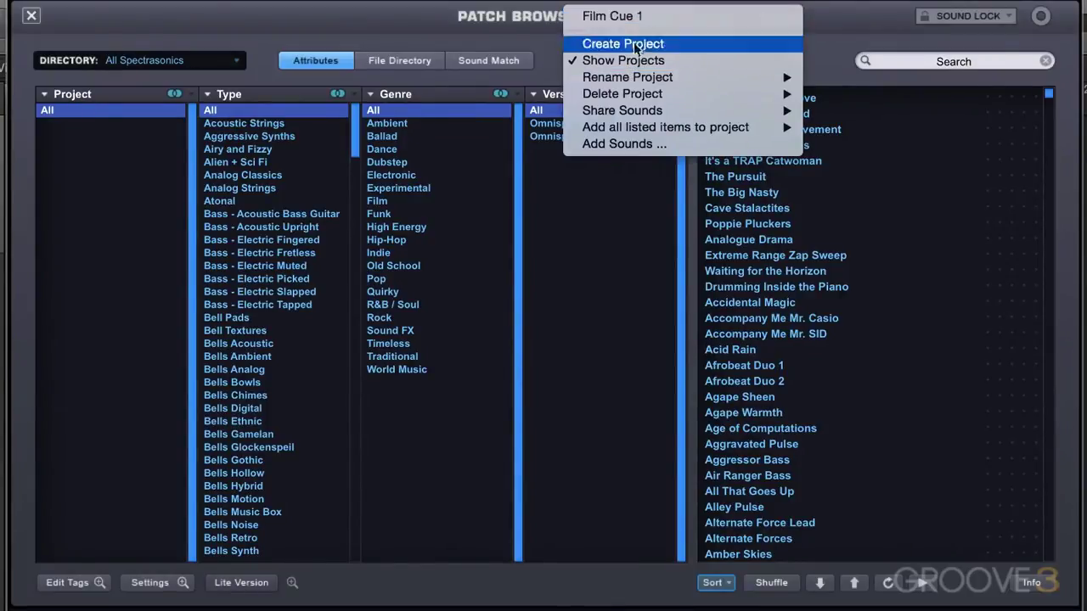
pyautogui.click(629, 46)
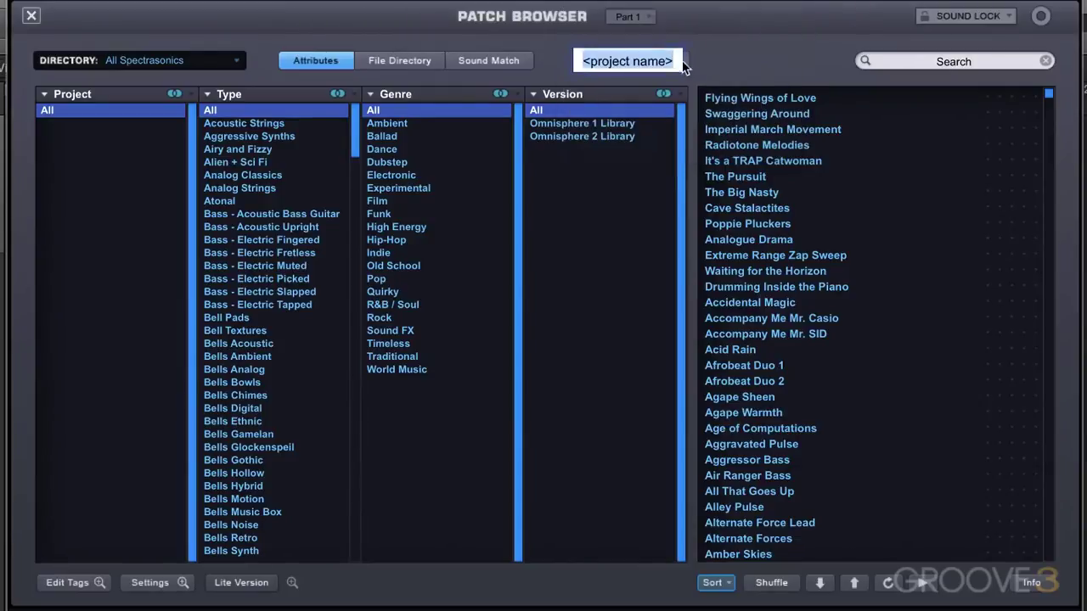
pyautogui.write('My ')
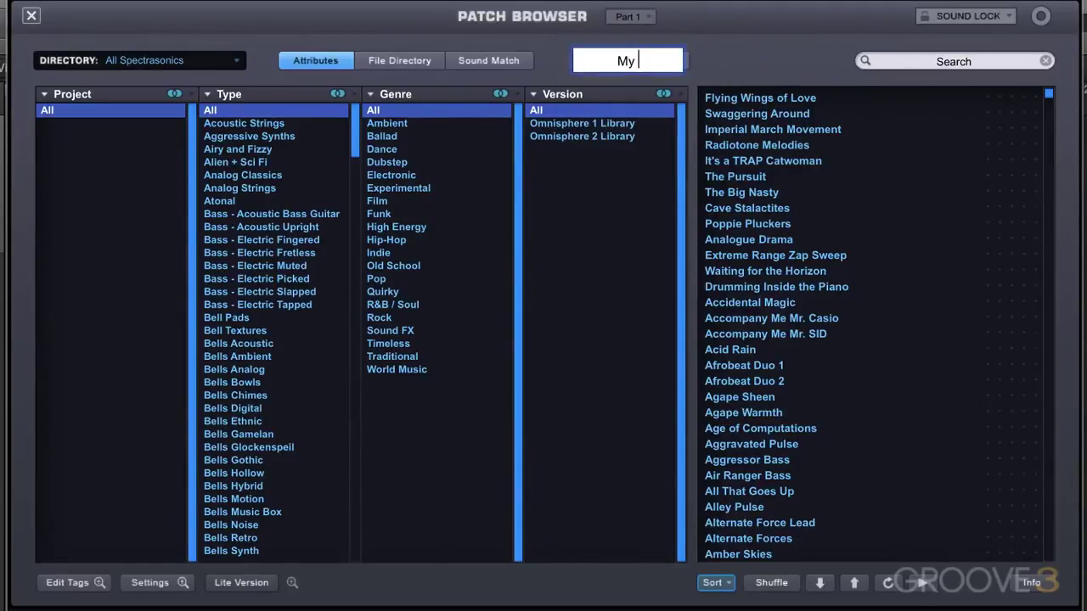
pyautogui.write("client's albumn")
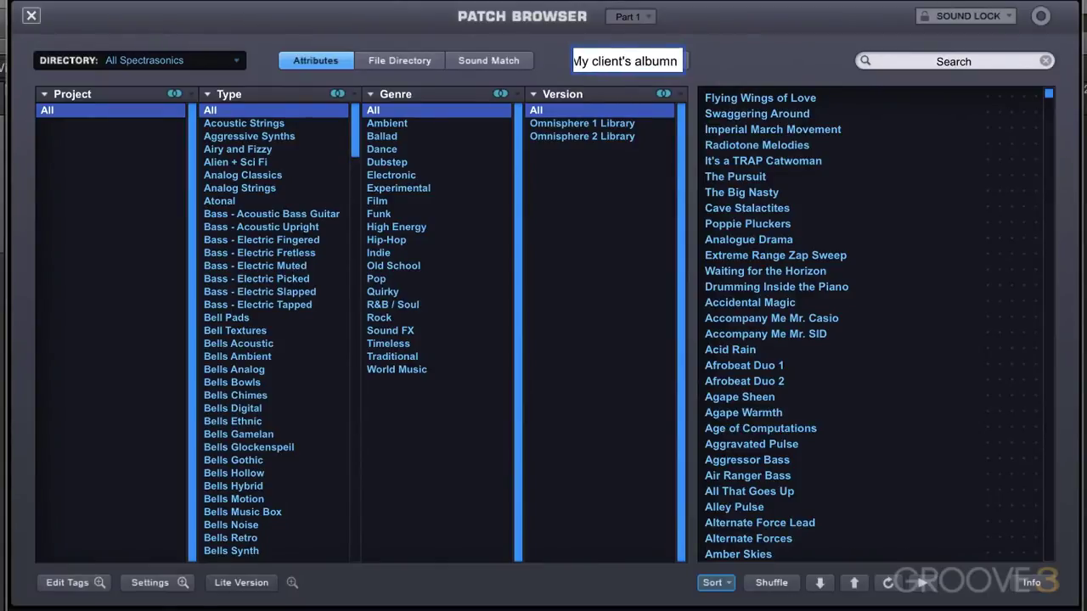
pyautogui.press('Return')
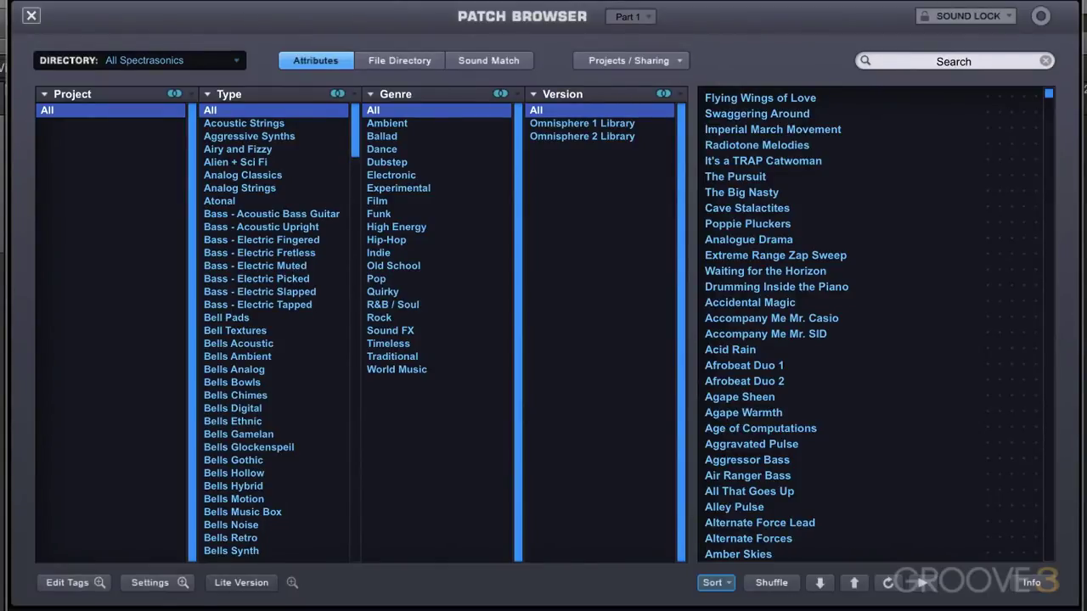
# Step: Create a third project named 'Sound Design Ambs'
pyautogui.click(643, 61)
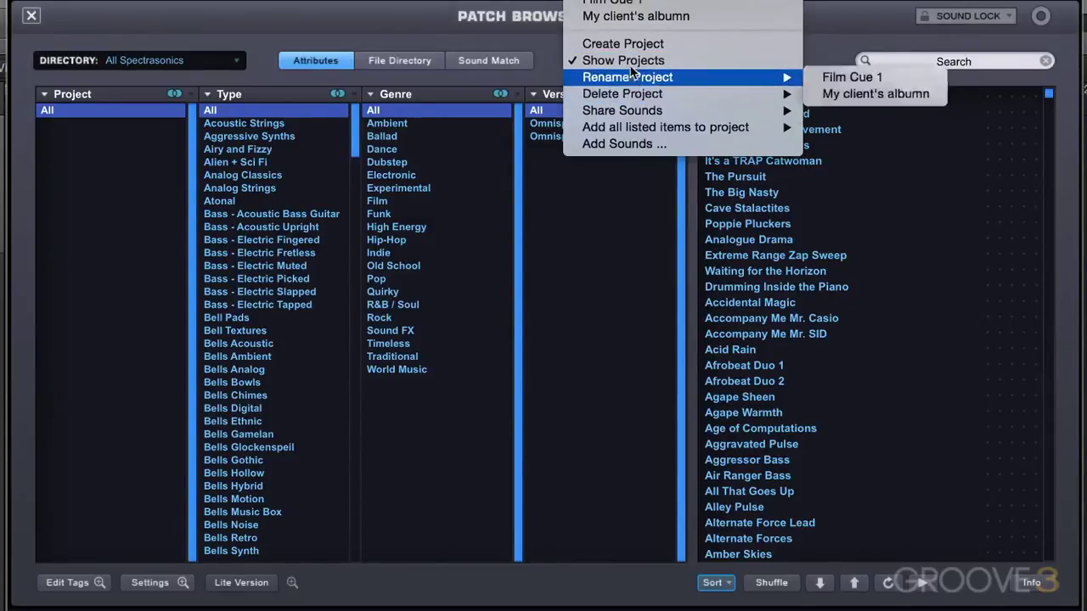
pyautogui.click(623, 44)
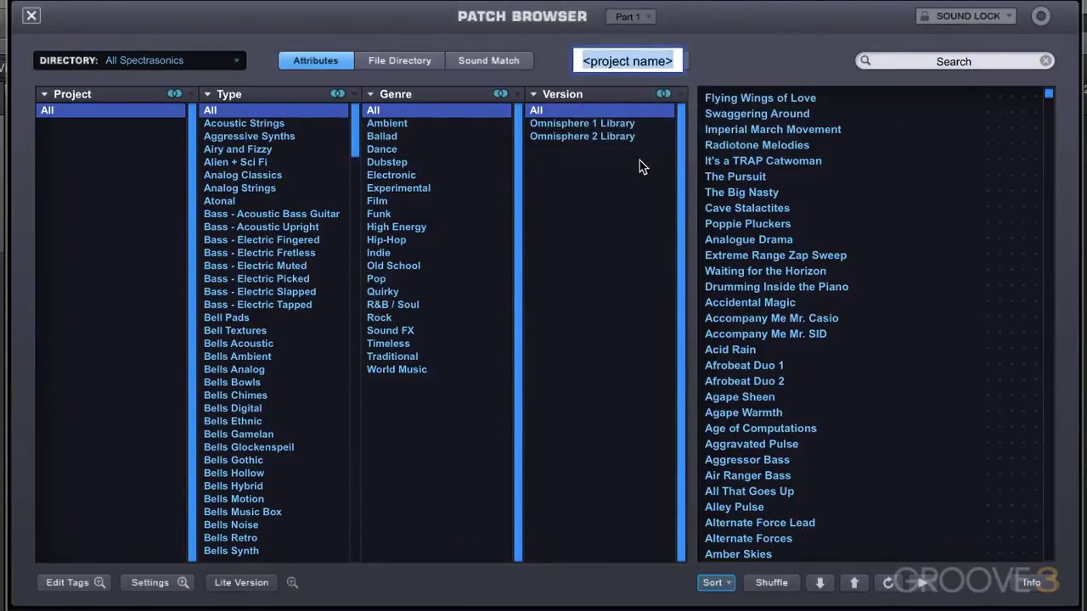
pyautogui.write('Sound De')
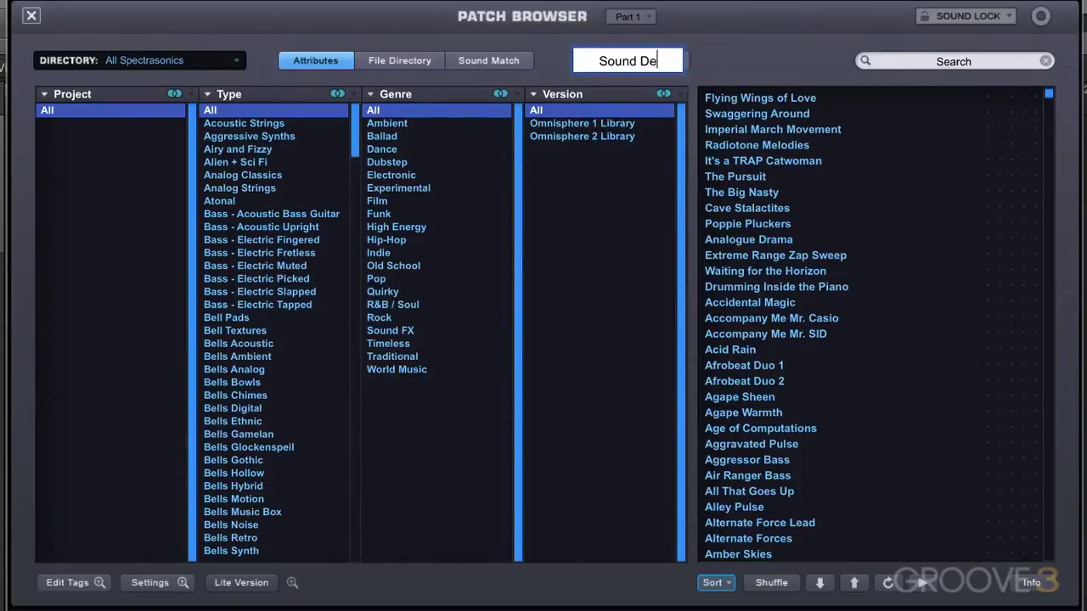
pyautogui.write('sign Am')
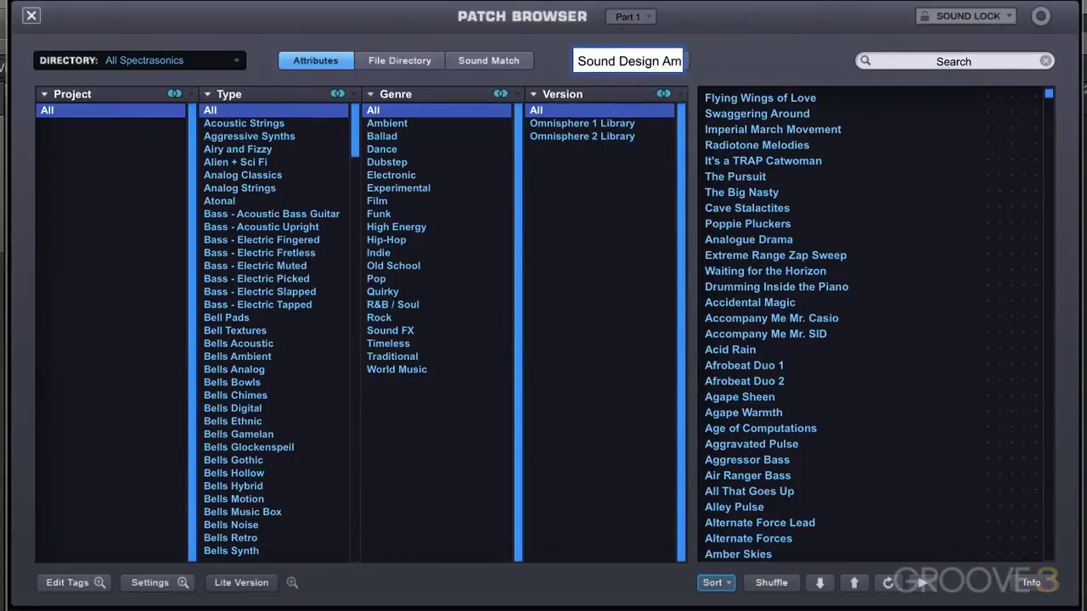
pyautogui.write('bient')
pyautogui.press('Return')
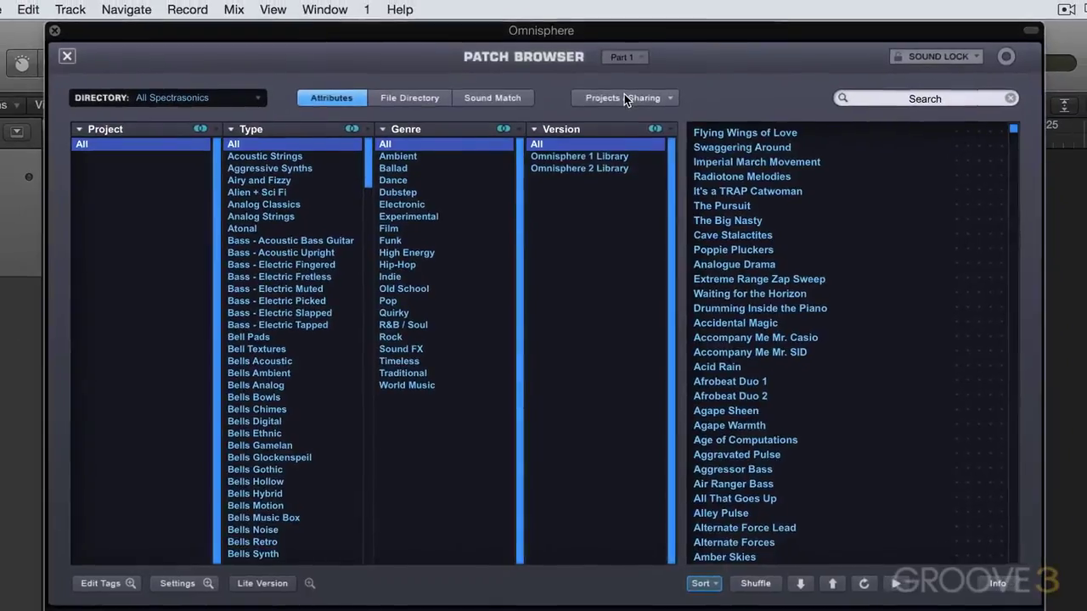
# Step: Add Accidental Magic, Afrobeat Duo 1 and Alley Pulse to the Sound Design Ambs project
pyautogui.click(627, 59)
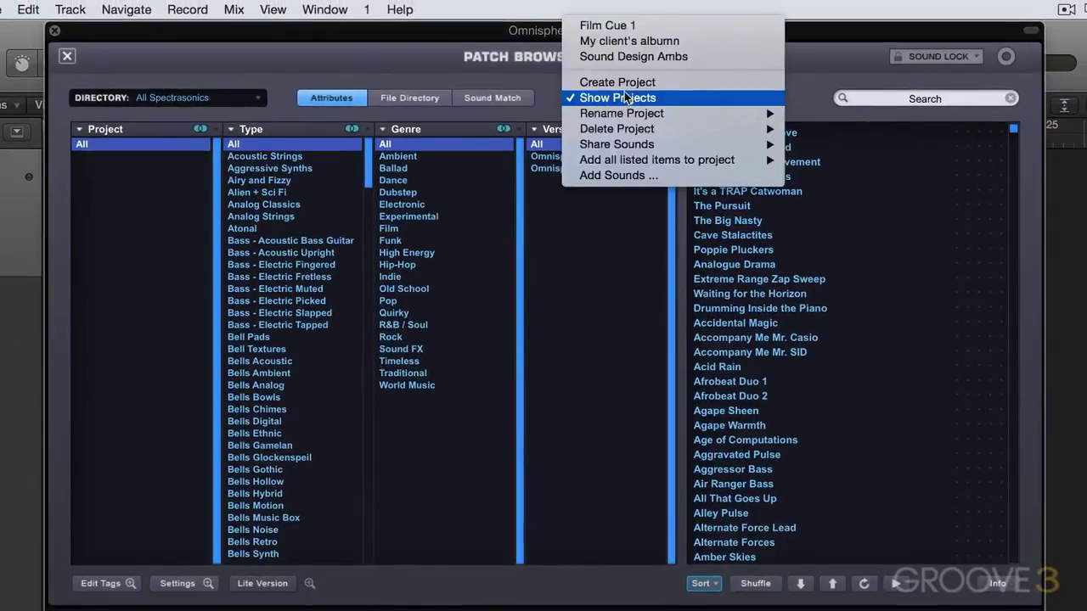
pyautogui.click(108, 127)
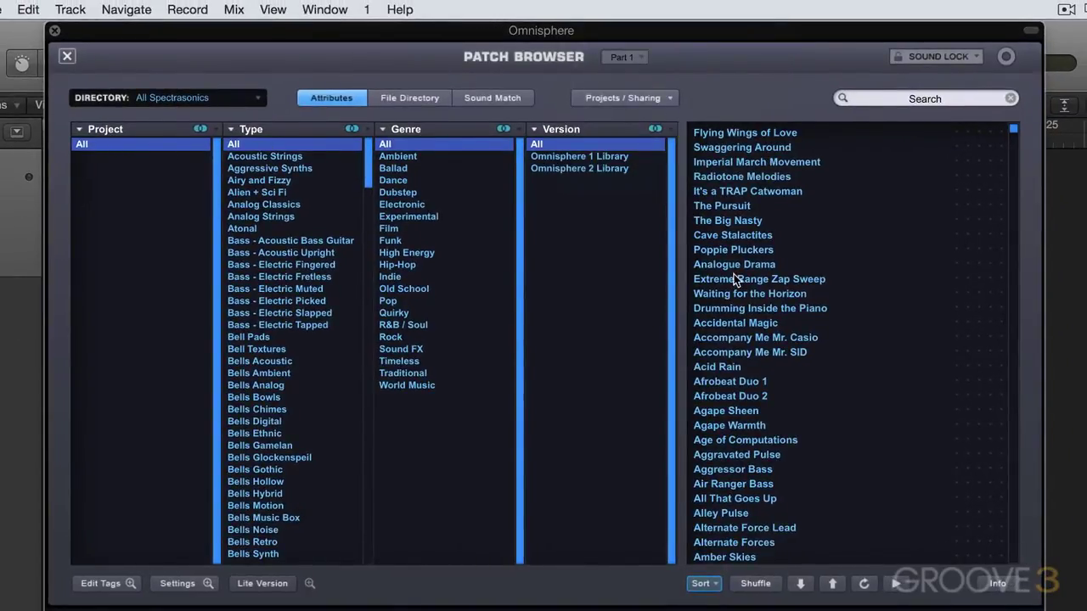
pyautogui.click(737, 324)
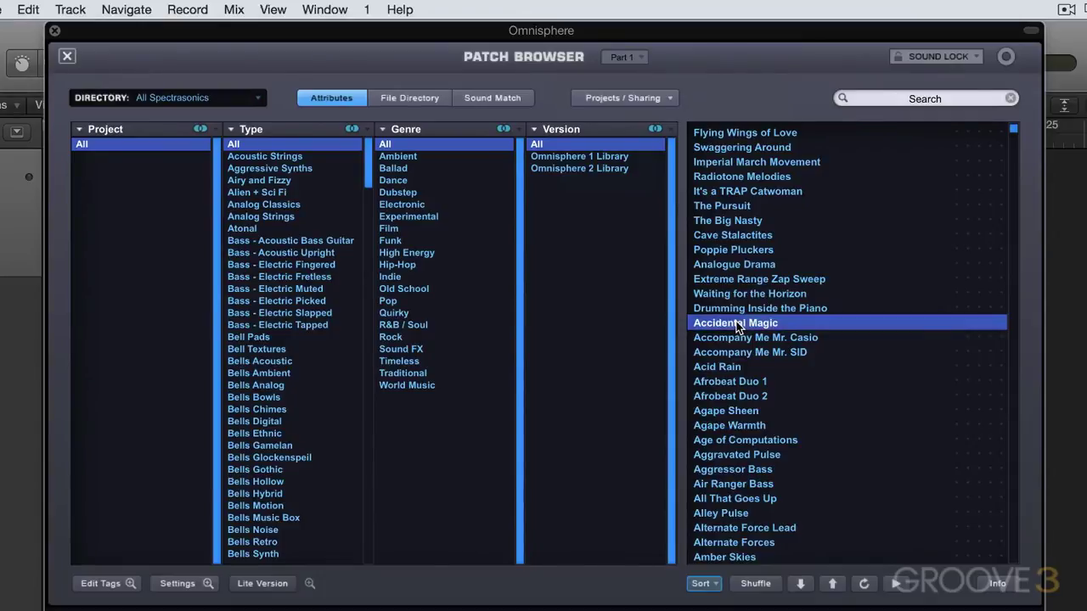
pyautogui.click(643, 96)
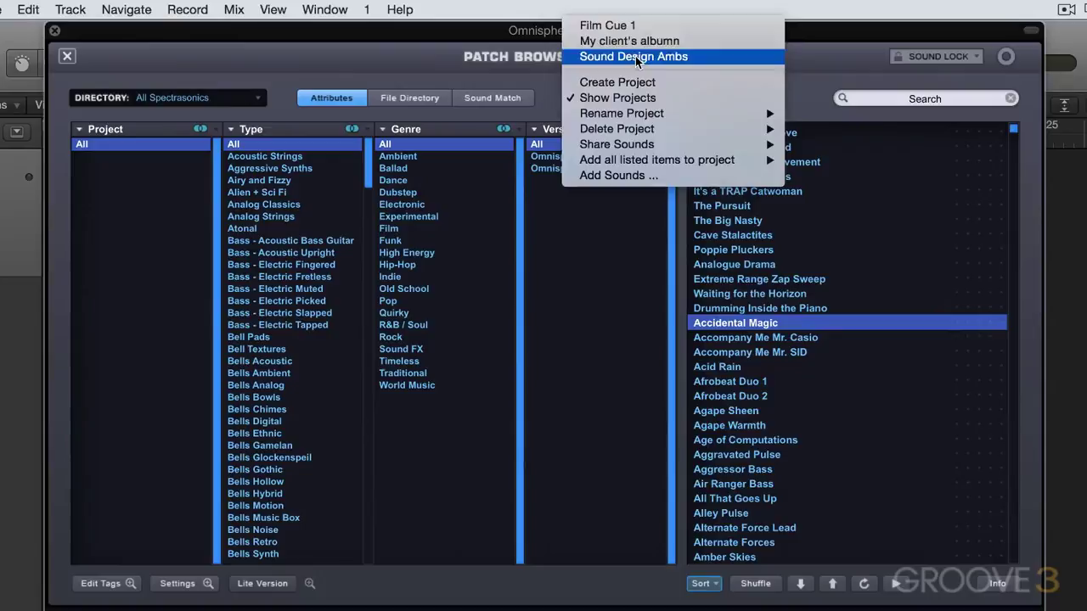
pyautogui.click(635, 56)
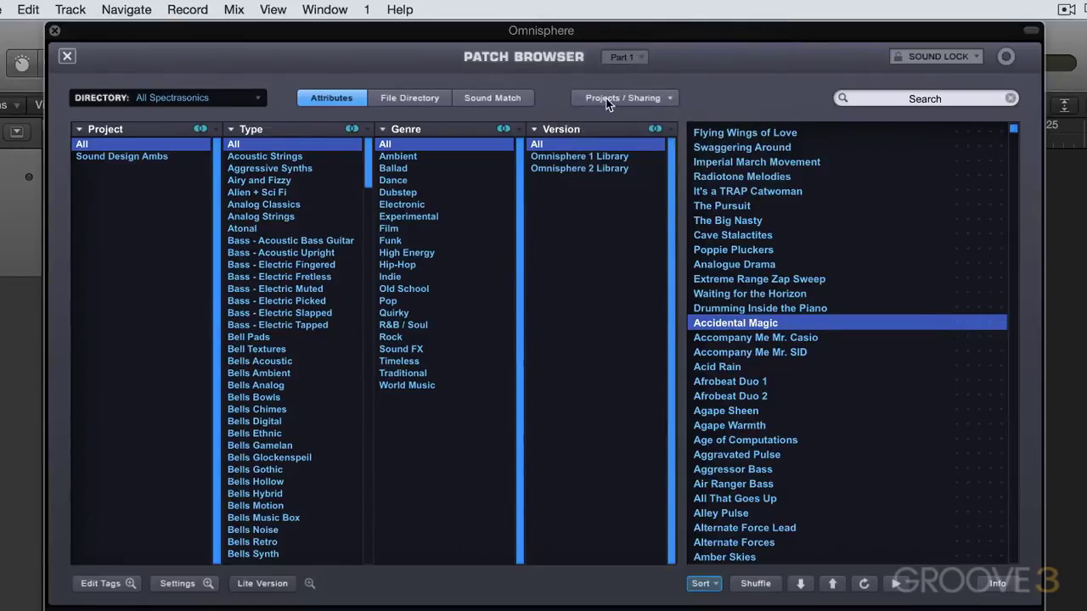
pyautogui.click(704, 382)
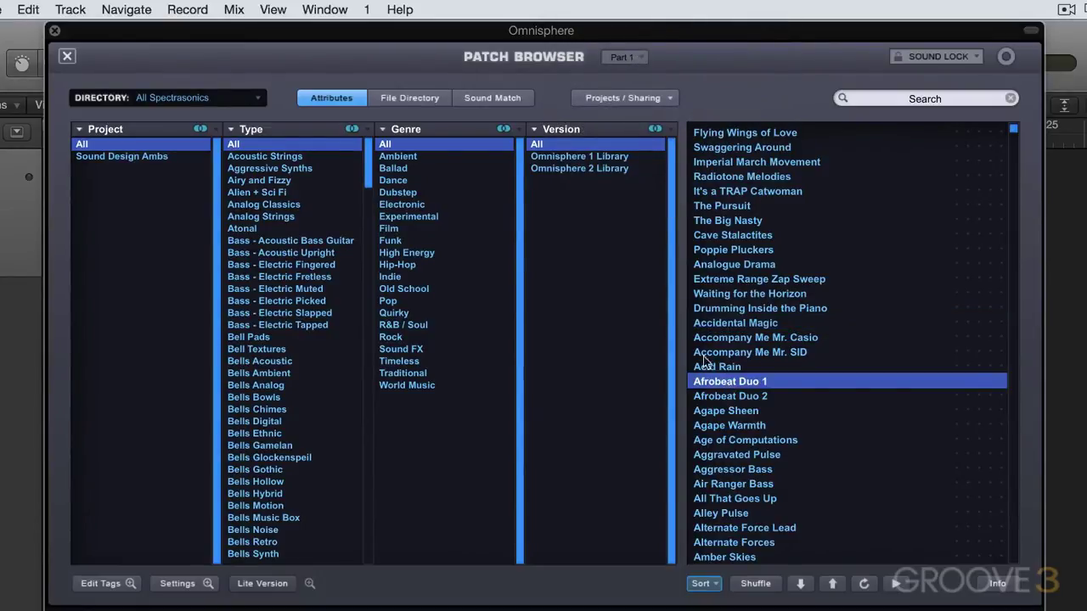
pyautogui.click(625, 98)
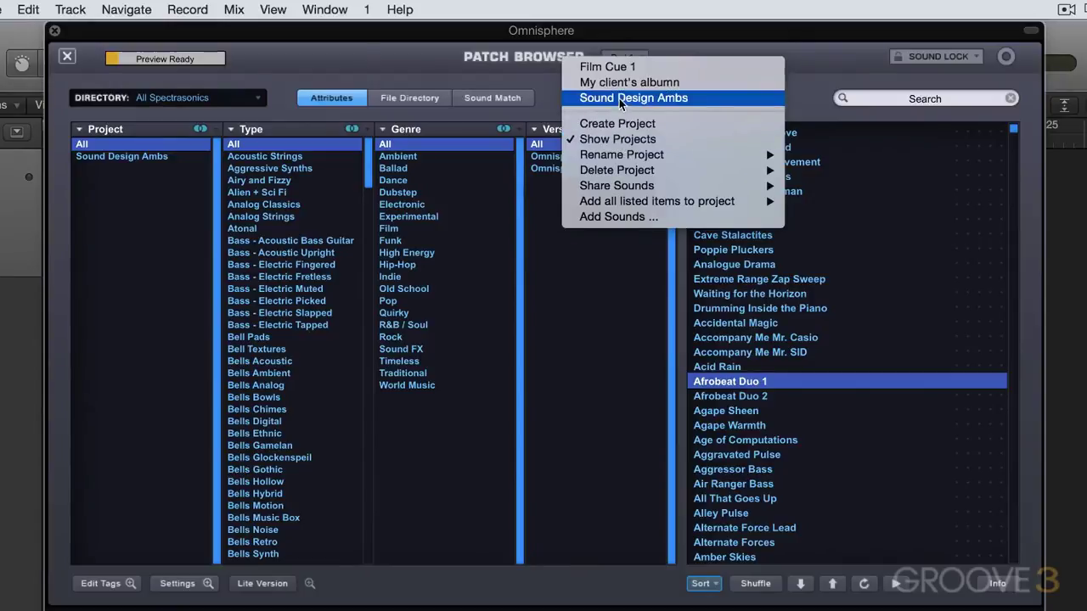
pyautogui.click(619, 98)
pyautogui.click(731, 512)
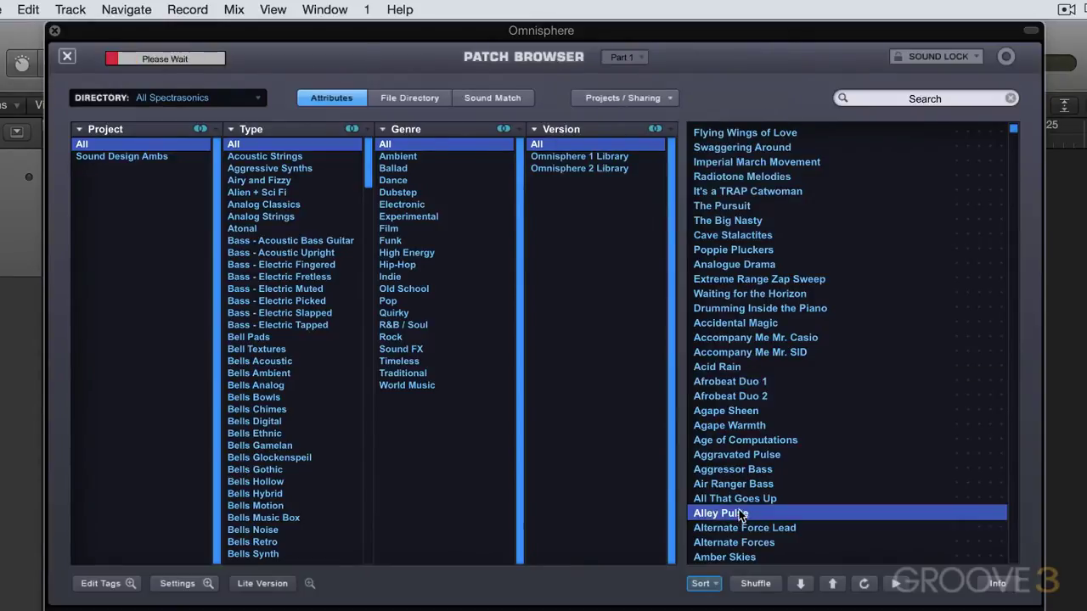
pyautogui.click(659, 101)
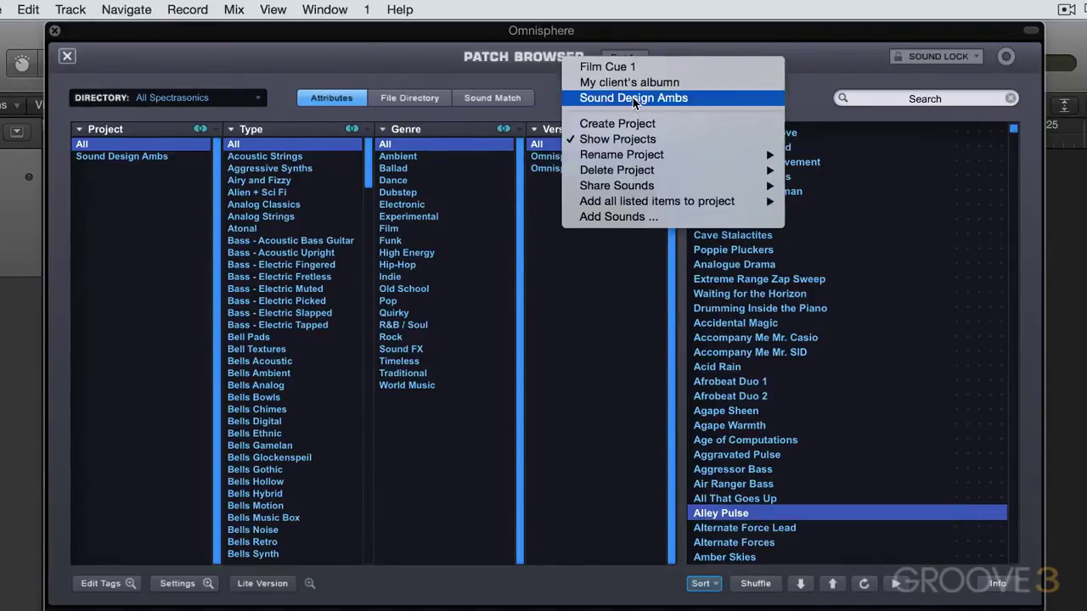
pyautogui.click(634, 99)
# Step: Bookmark Chordal Choir Minor Hi - p and Liquid Celeste into My client's album
pyautogui.click(756, 583)
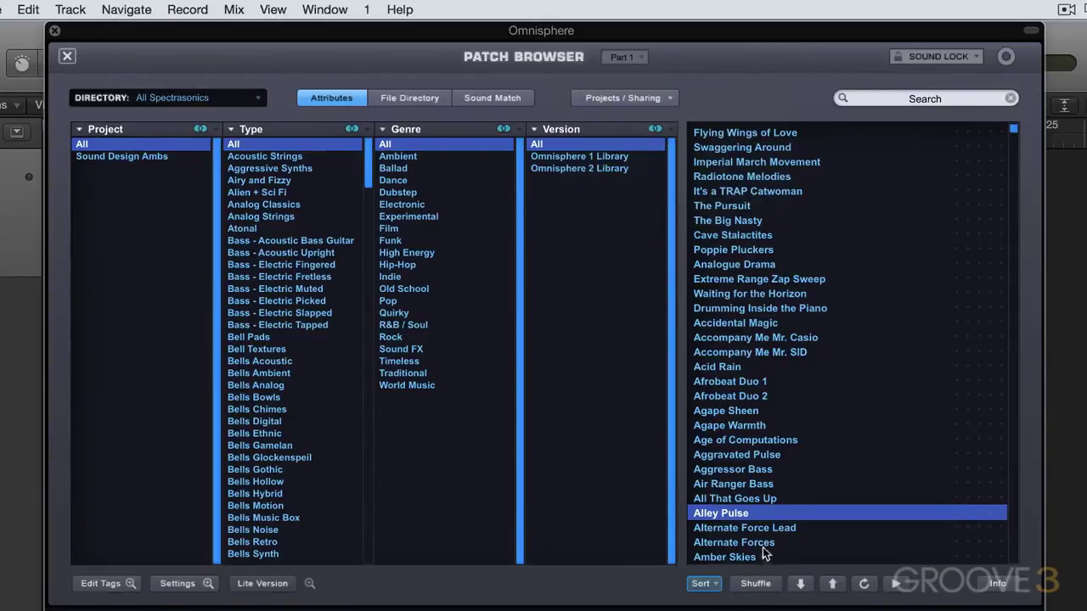
pyautogui.click(742, 412)
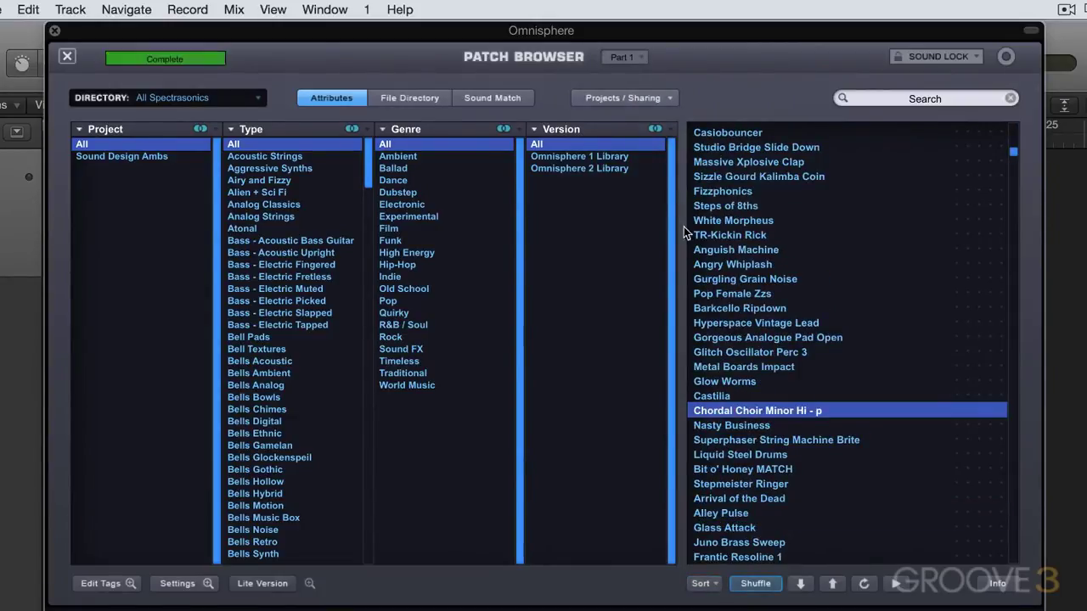
pyautogui.click(656, 100)
pyautogui.click(648, 84)
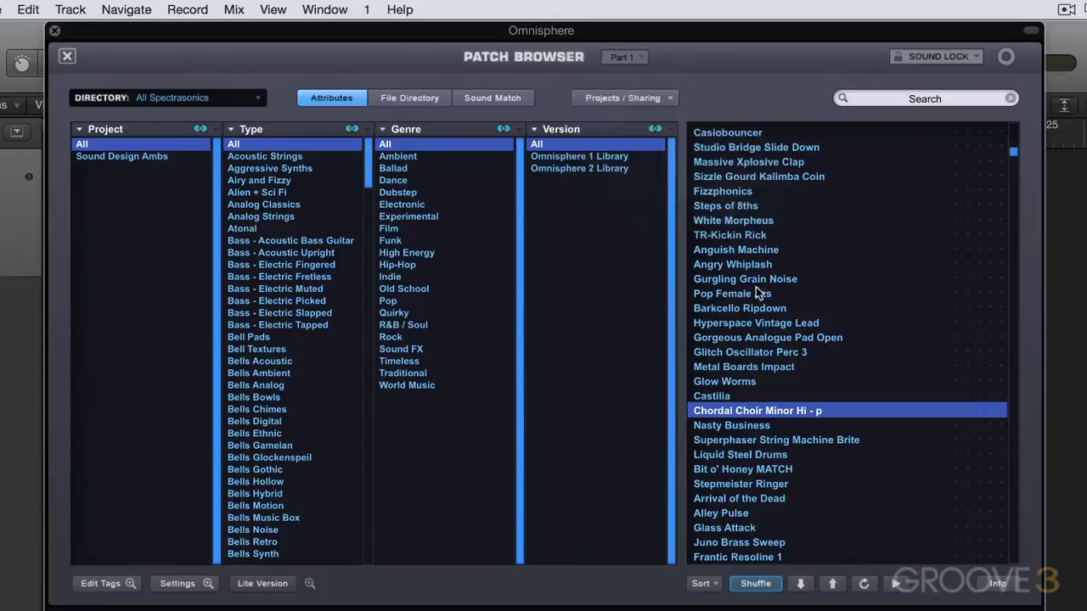
pyautogui.click(751, 259)
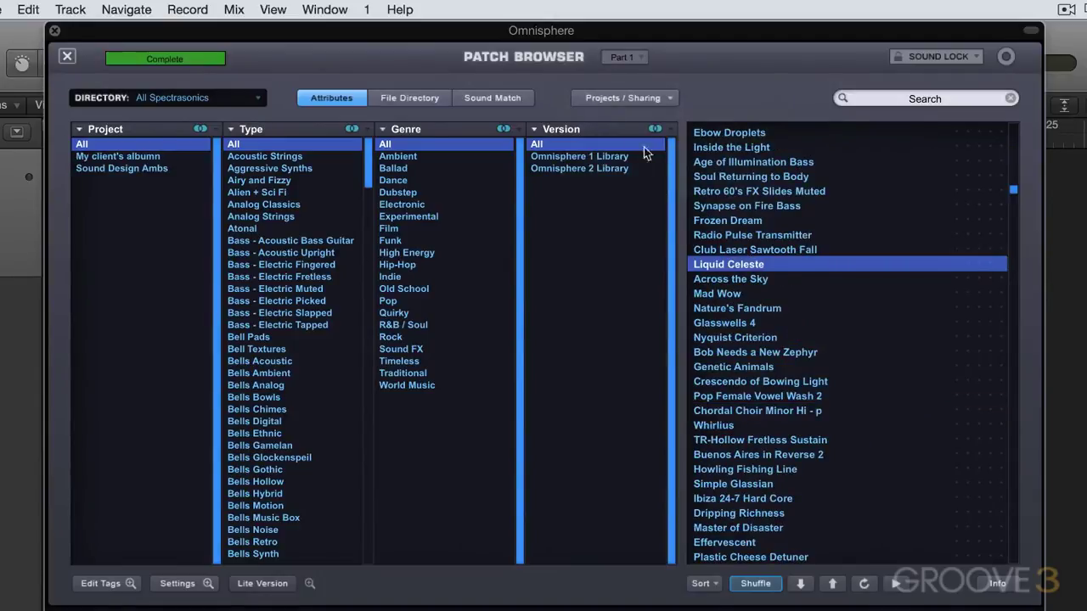
pyautogui.click(626, 99)
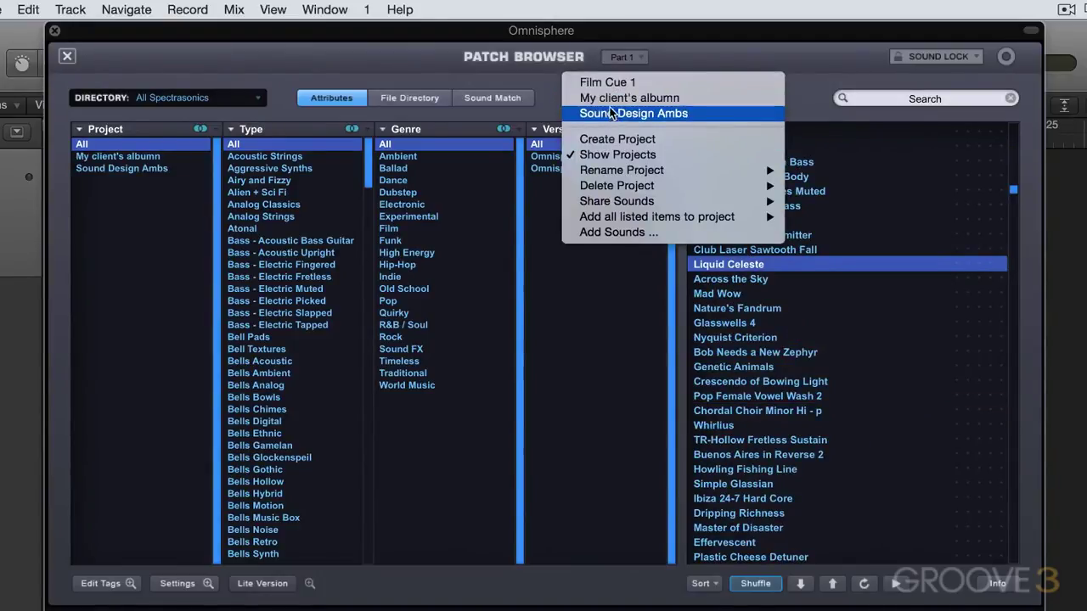
pyautogui.click(609, 100)
# Step: Bookmark Upstreaming and Hang Drum Hairbrush into the Film Cue 1 project
pyautogui.scroll(-15, 771, 367)
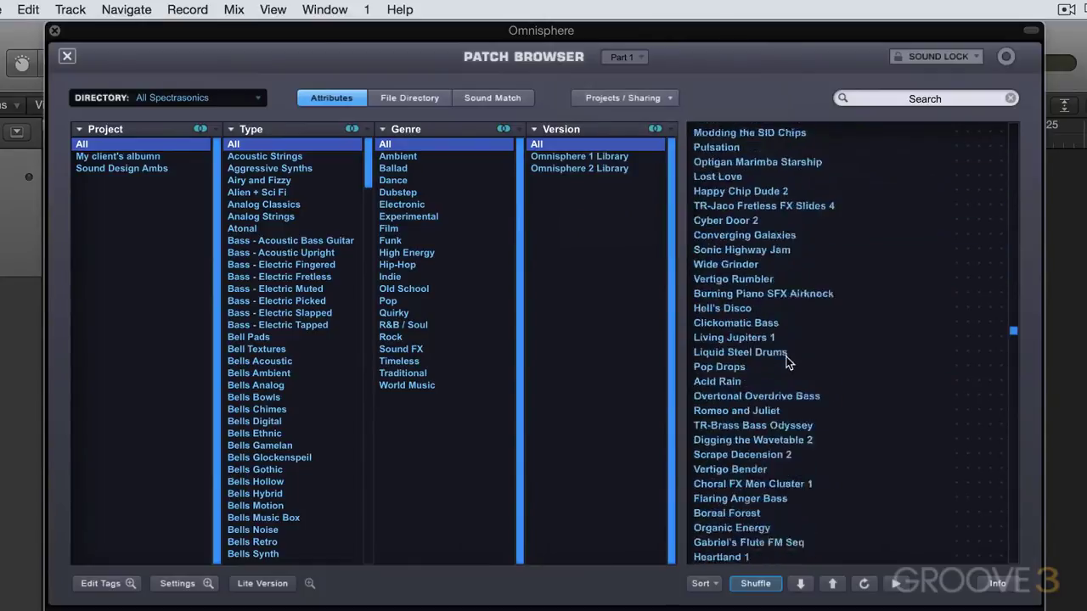
pyautogui.scroll(-5, 758, 397)
pyautogui.click(744, 425)
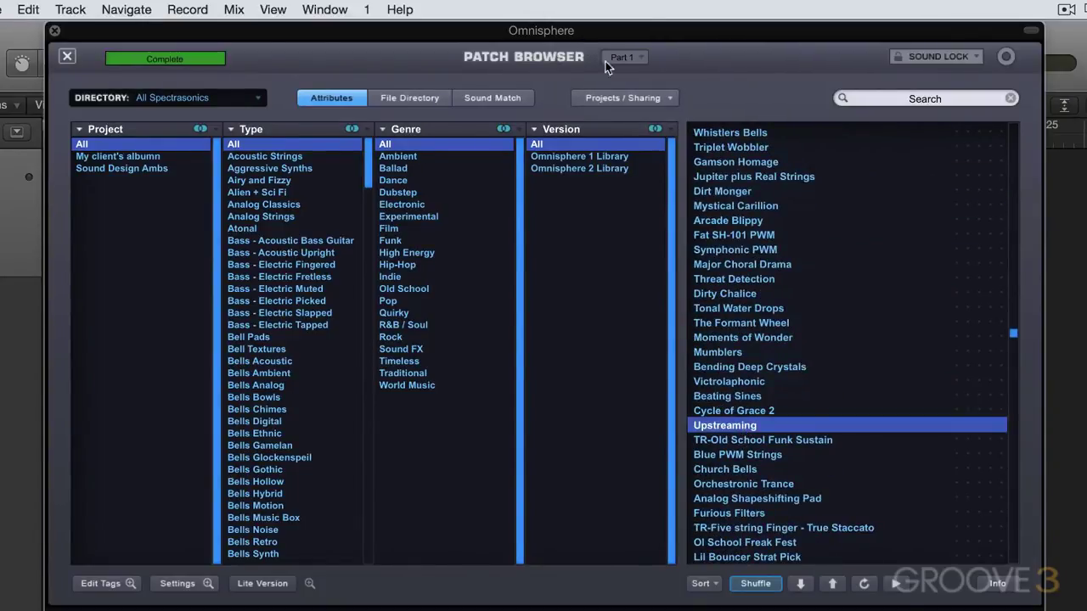
pyautogui.click(622, 96)
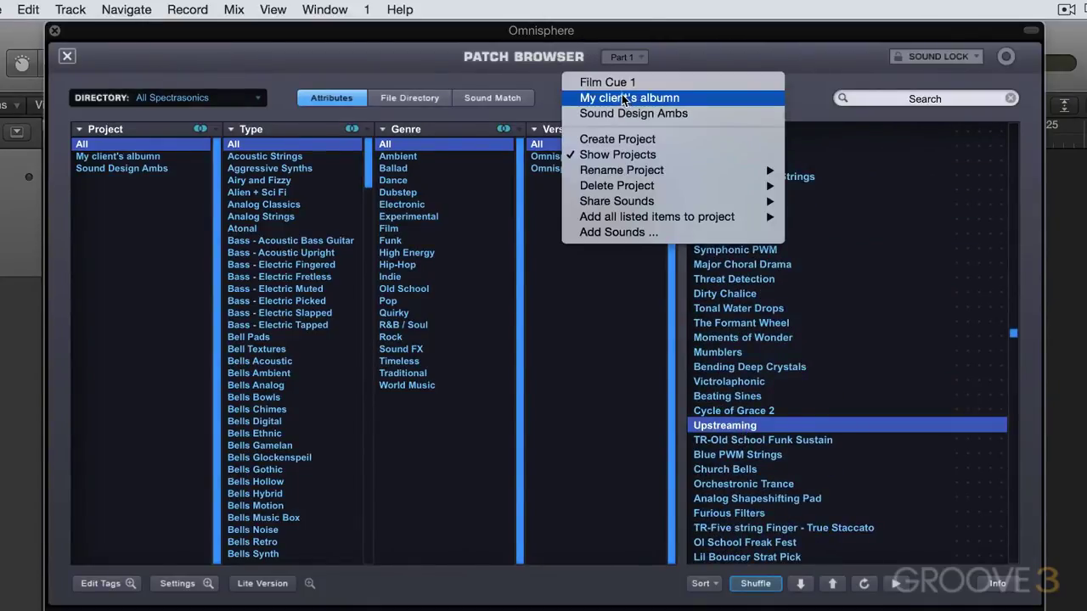
pyautogui.click(621, 83)
pyautogui.scroll(-20, 829, 294)
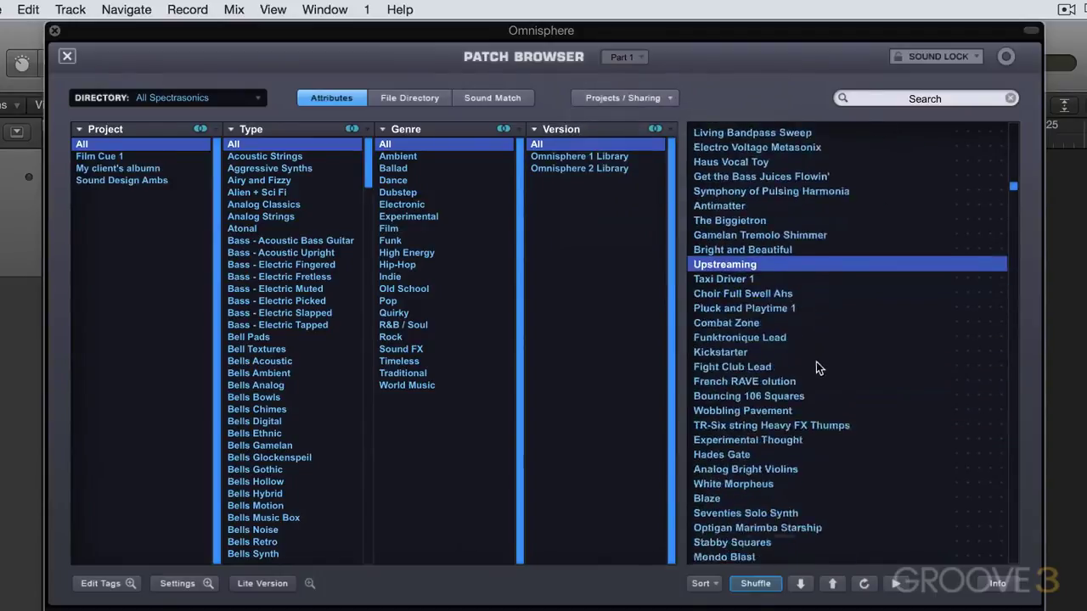
pyautogui.click(744, 426)
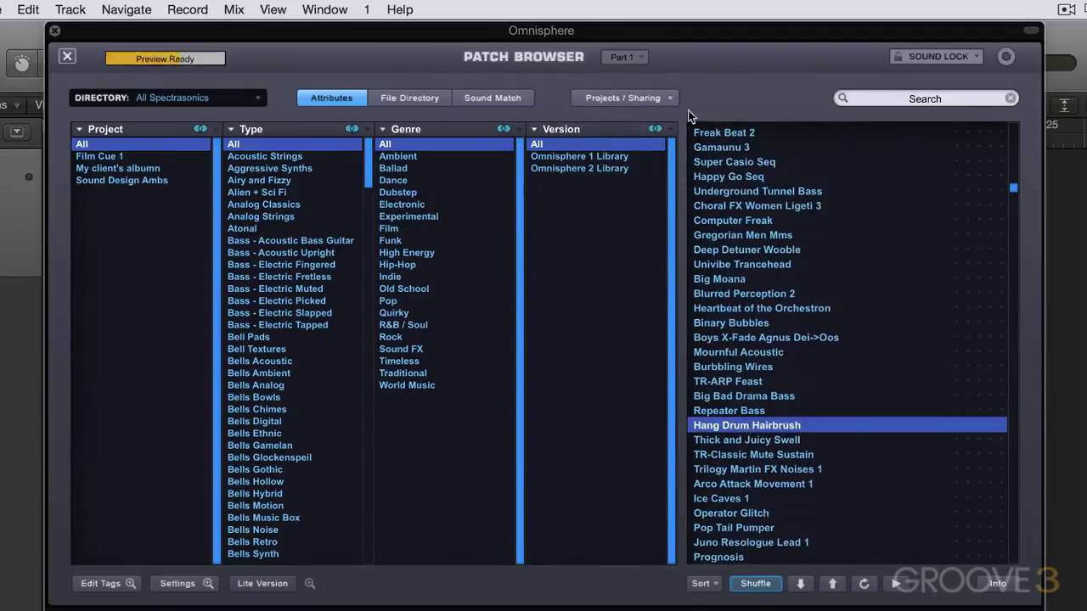
pyautogui.click(623, 97)
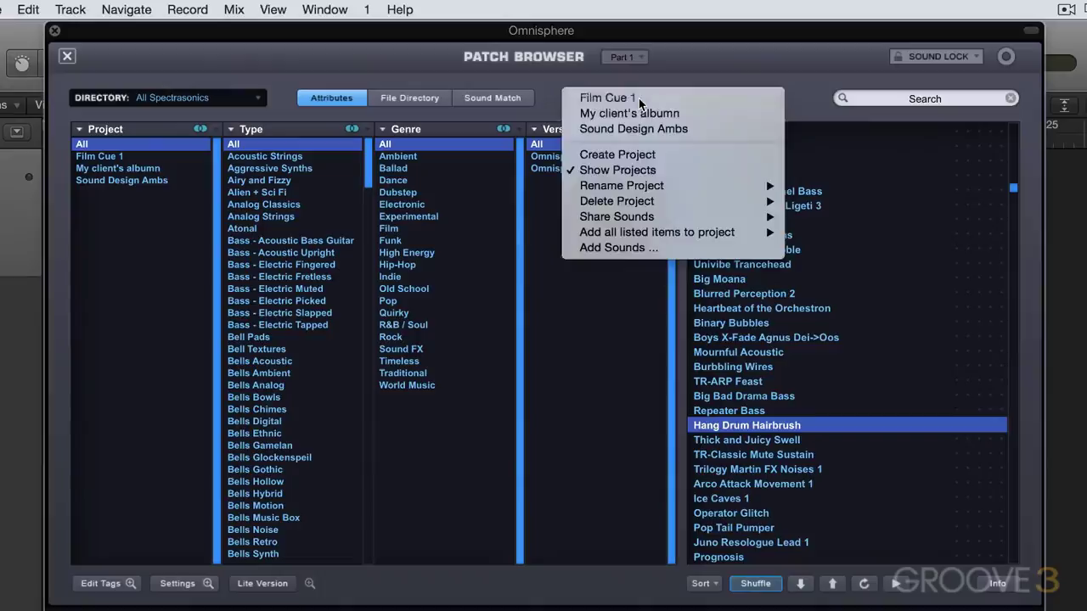
pyautogui.click(638, 99)
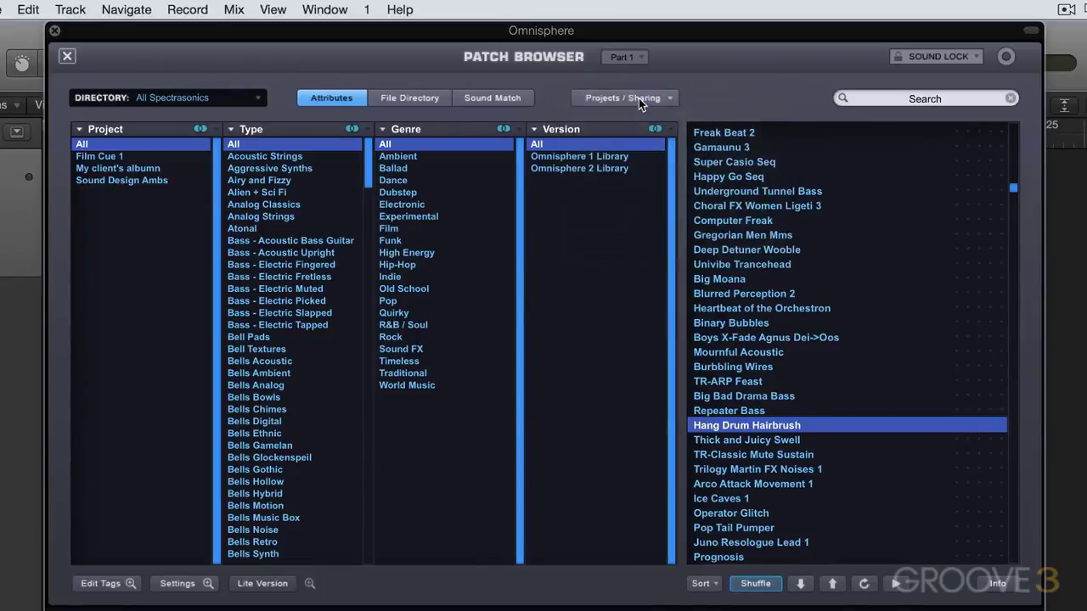
# Step: Review Film Cue 1, auditioning Upstreaming and Hang Drum Hairbrush, then My client's album and Sound Design Ambs
pyautogui.click(105, 158)
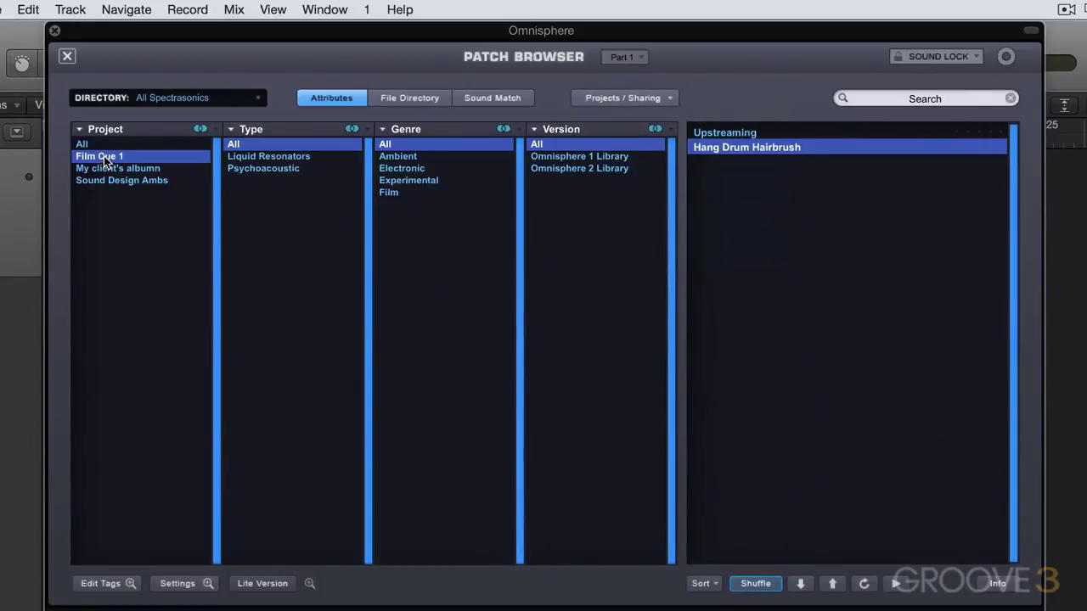
pyautogui.click(742, 132)
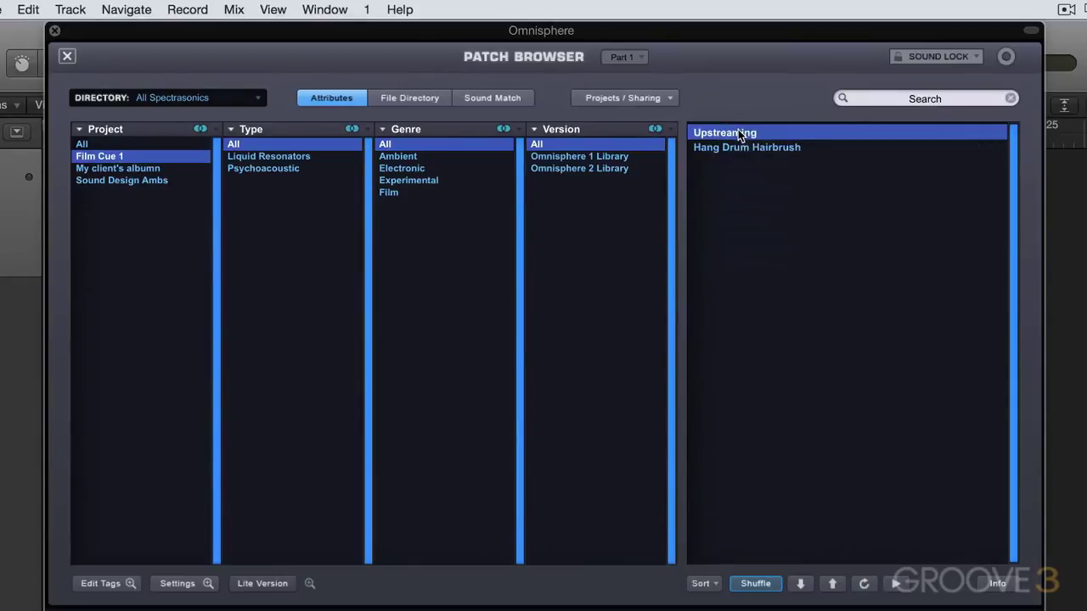
pyautogui.click(738, 146)
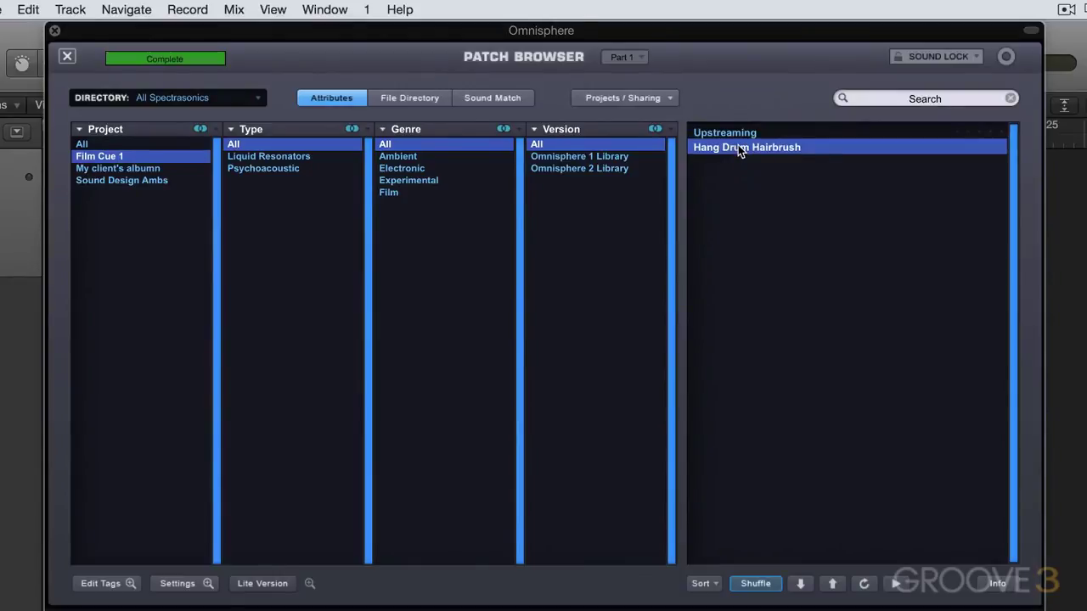
pyautogui.click(111, 169)
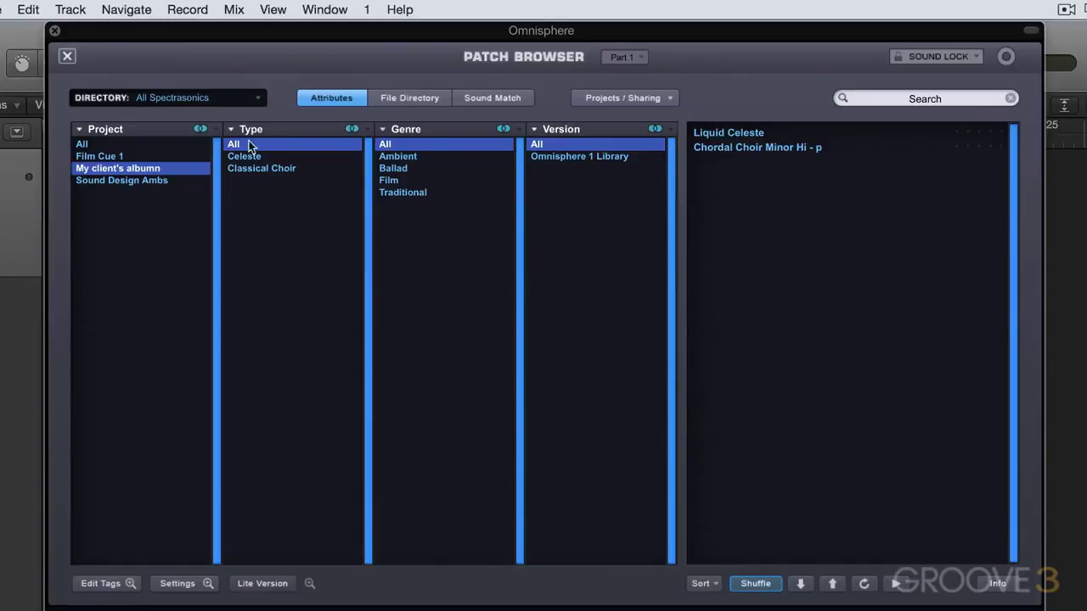
pyautogui.click(112, 181)
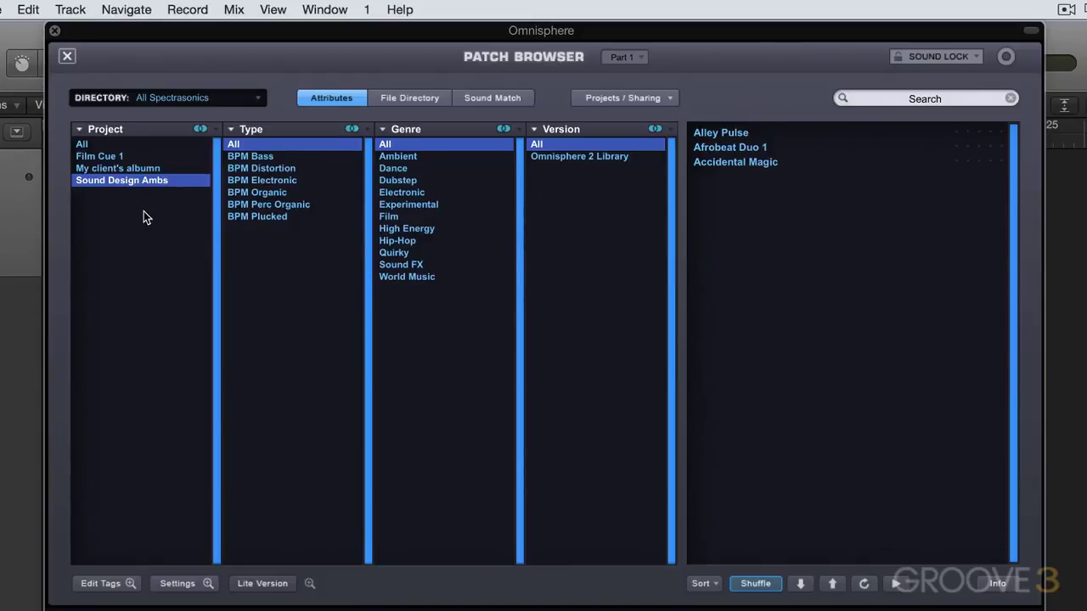
# Step: Remove Accidental Magic and Afrobeat Duo 1 from the Sound Design Ambs project
pyautogui.click(733, 163)
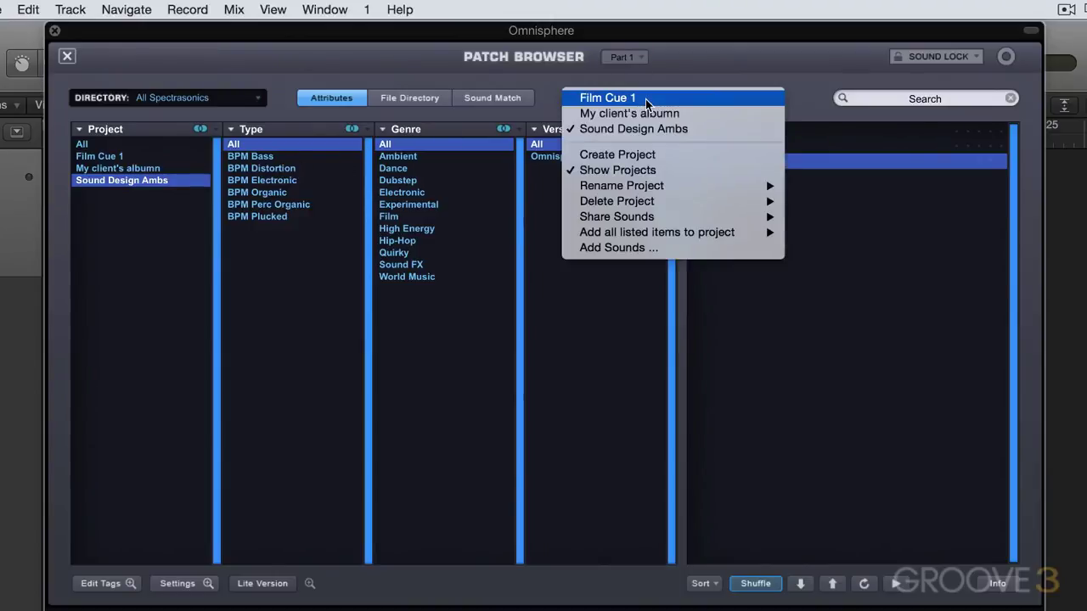
pyautogui.click(632, 130)
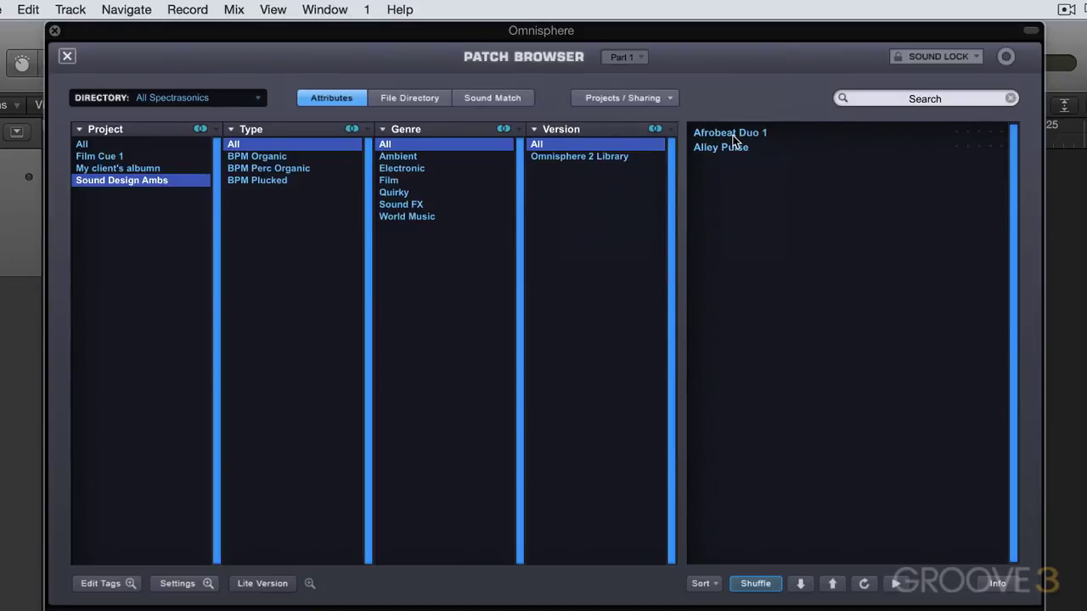
pyautogui.click(729, 134)
pyautogui.click(630, 99)
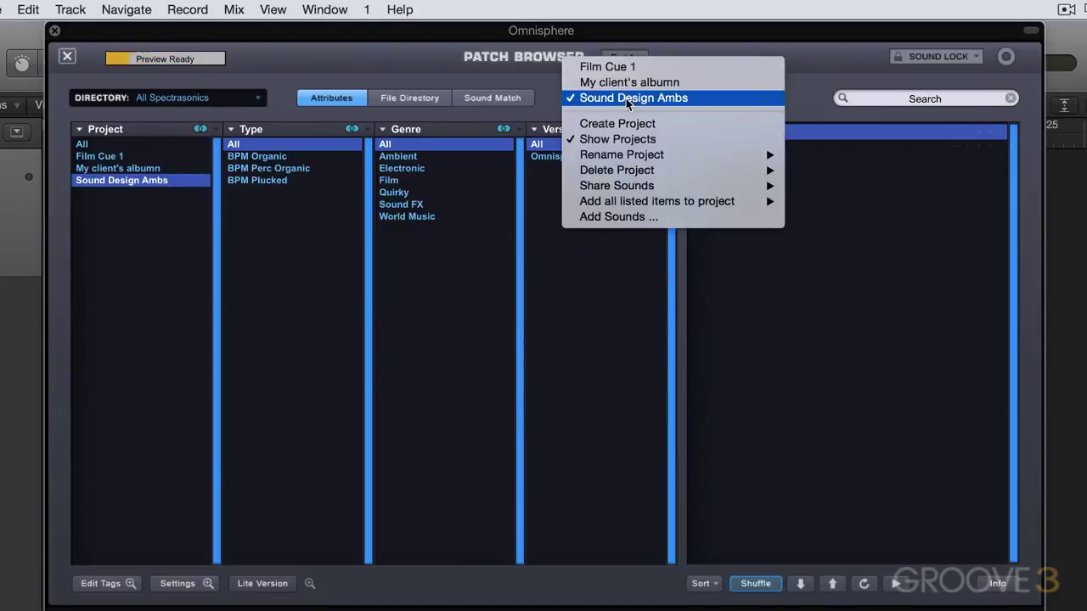
pyautogui.click(625, 99)
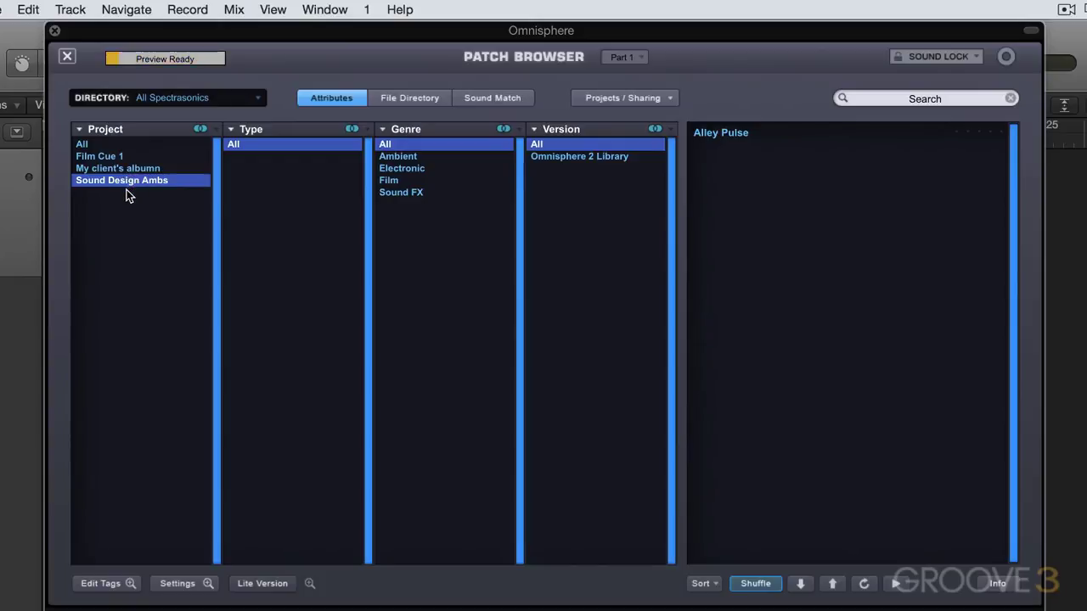
# Step: Rename Film Cue 1 to 'Running down the street' and accept both confirmation dialogs
pyautogui.click(631, 99)
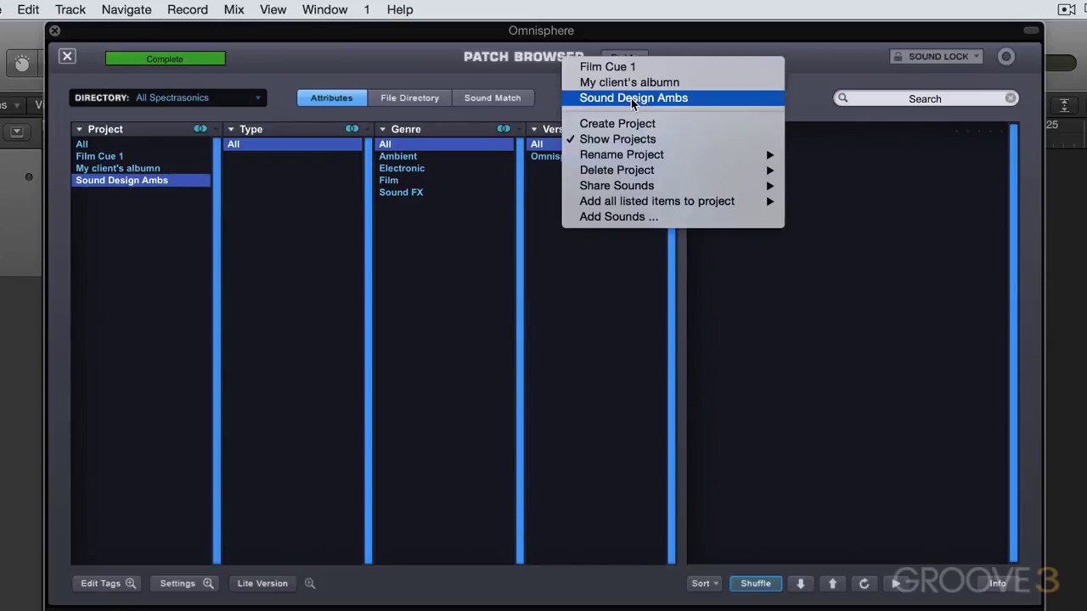
pyautogui.moveTo(632, 152)
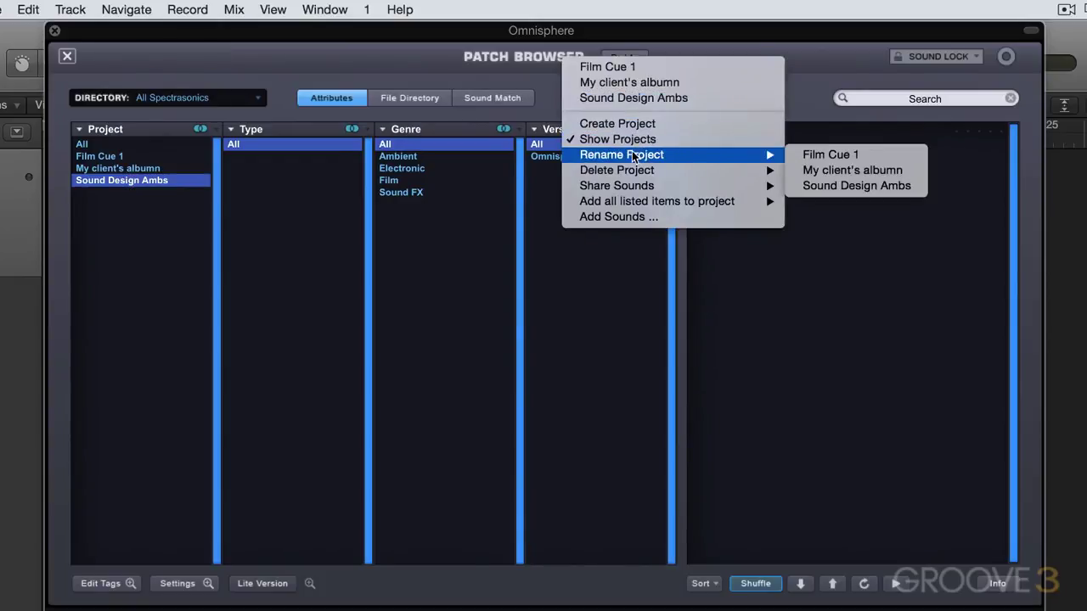
pyautogui.click(821, 155)
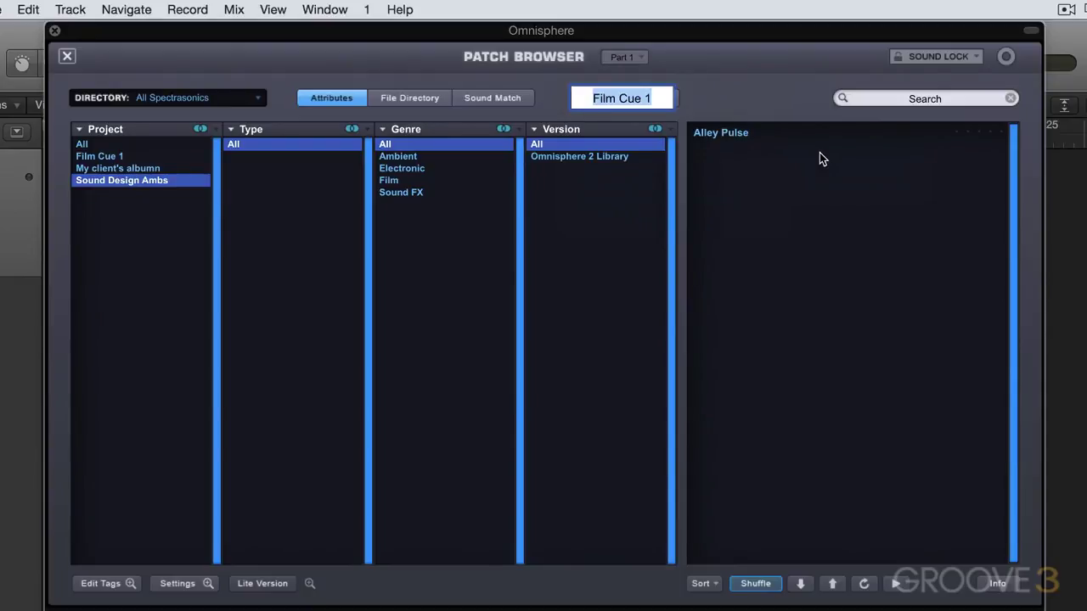
pyautogui.write('Running d')
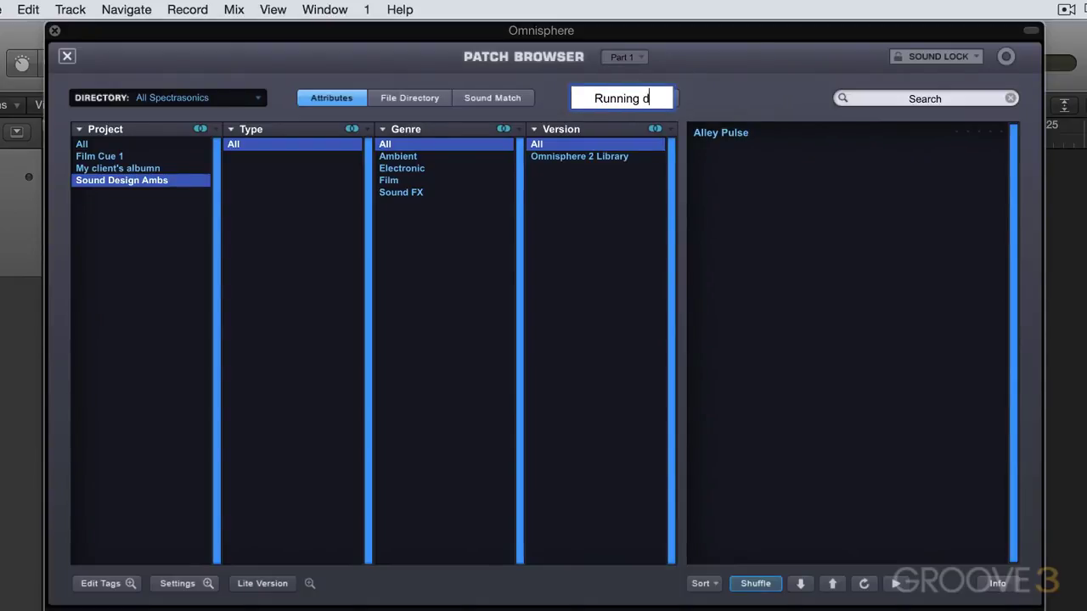
pyautogui.write('own the stree')
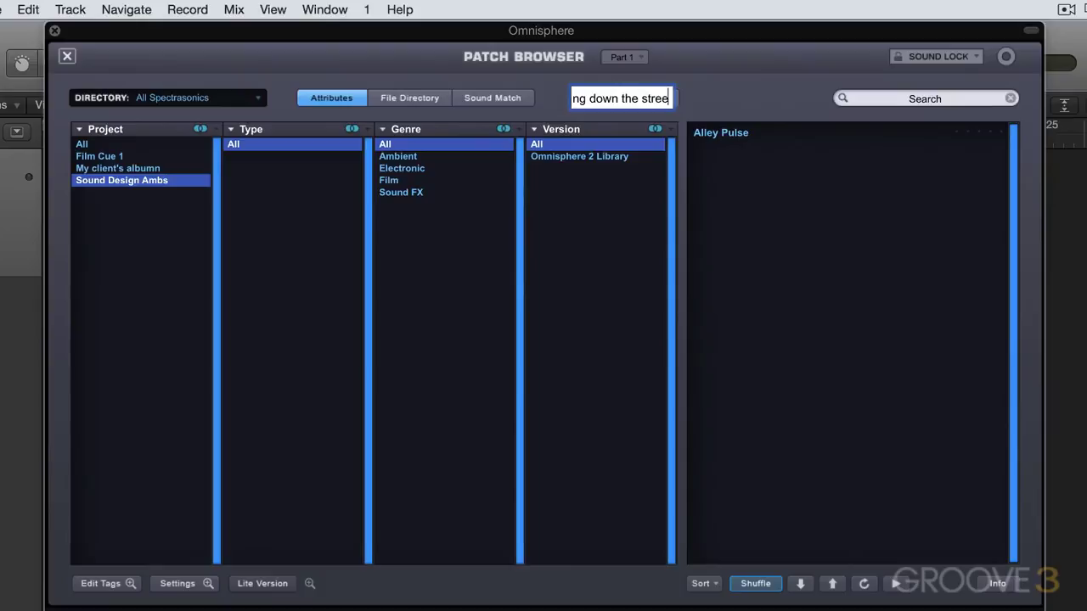
pyautogui.write('t')
pyautogui.press('Return')
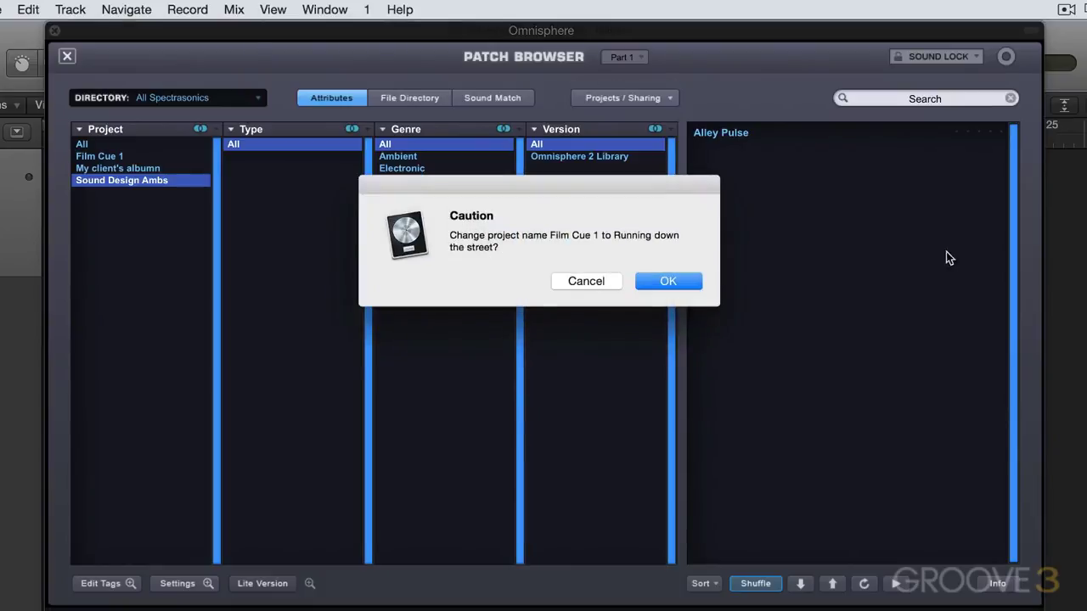
pyautogui.click(691, 281)
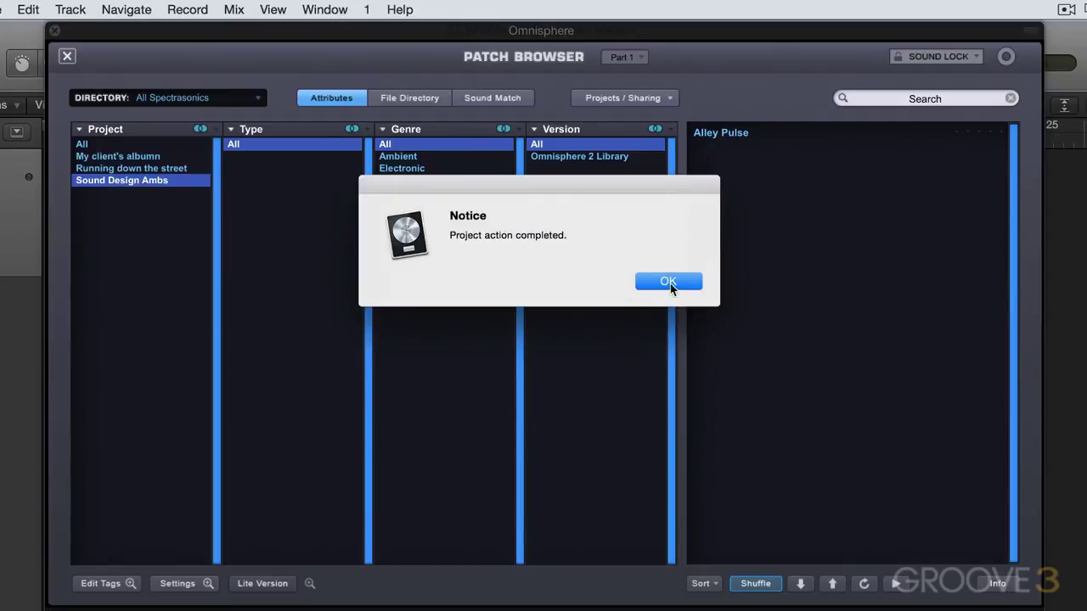
pyautogui.click(668, 281)
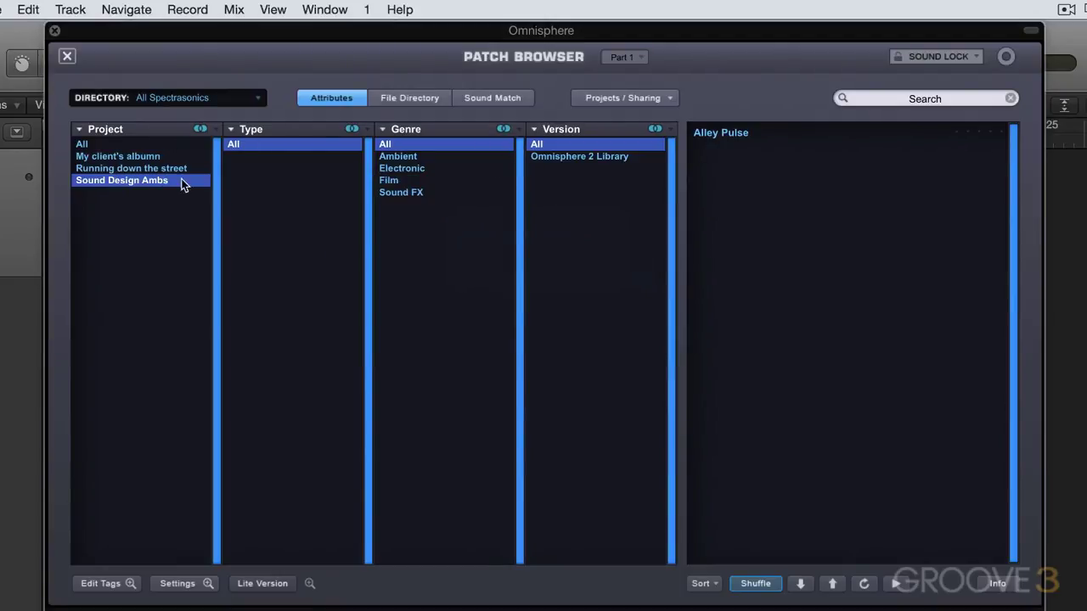
pyautogui.click(640, 99)
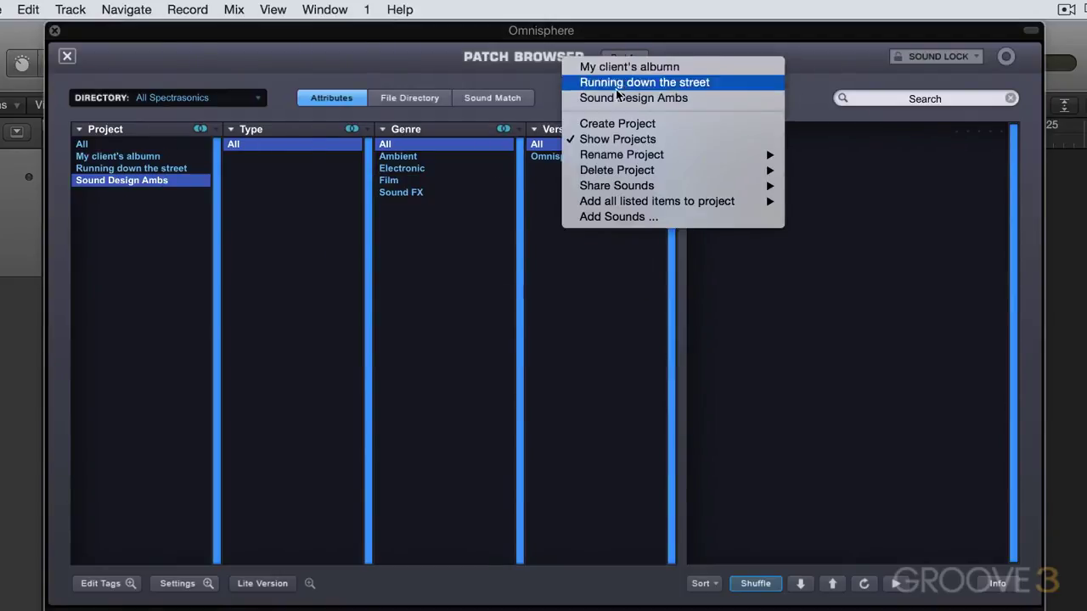
pyautogui.click(347, 228)
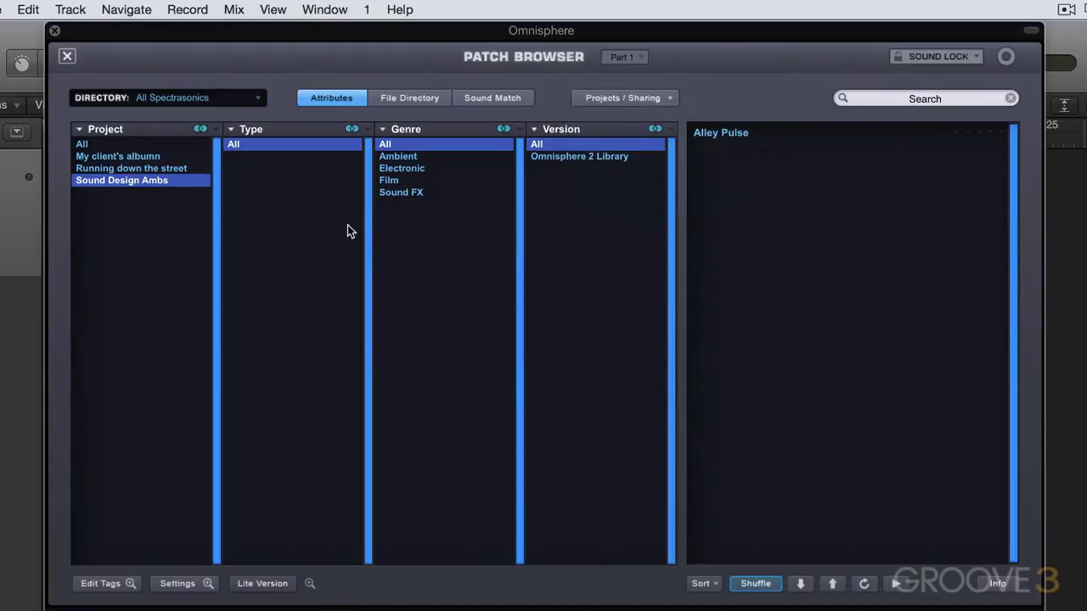
pyautogui.click(599, 99)
pyautogui.moveTo(694, 187)
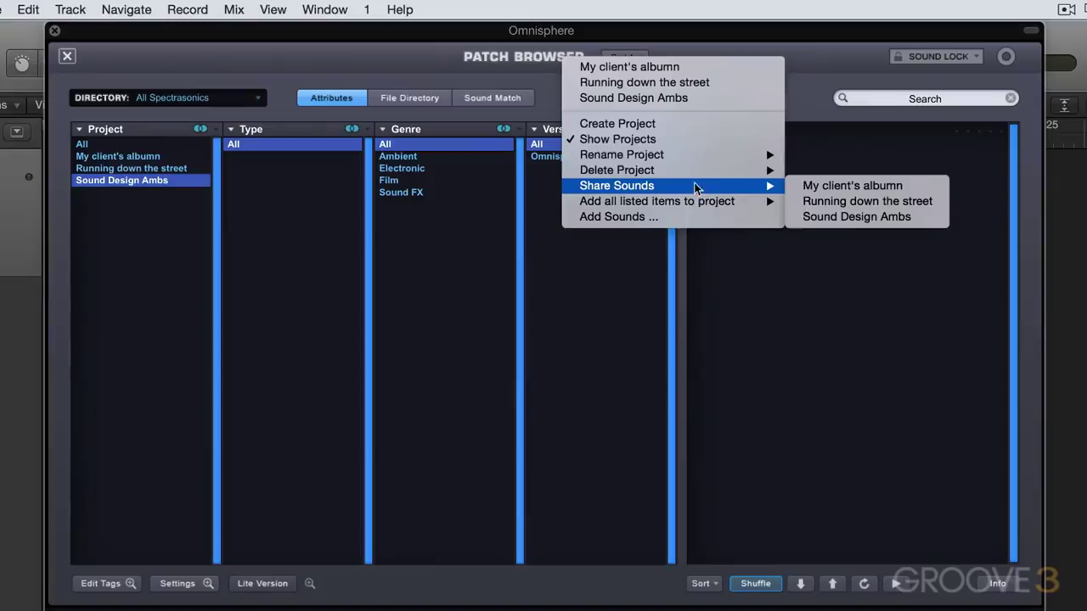
pyautogui.click(824, 188)
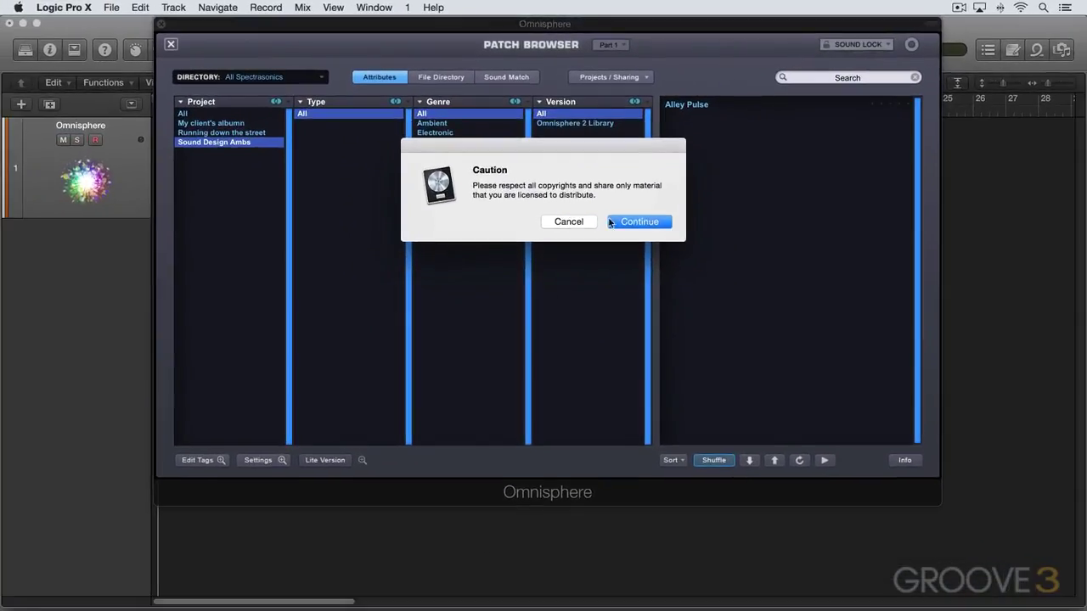
pyautogui.click(611, 221)
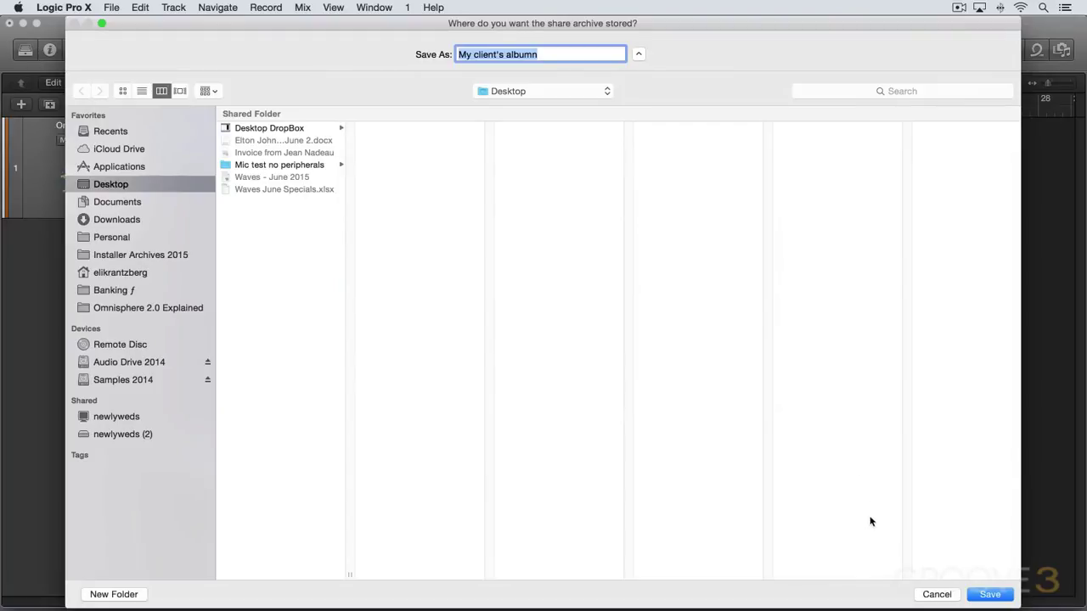
pyautogui.click(937, 593)
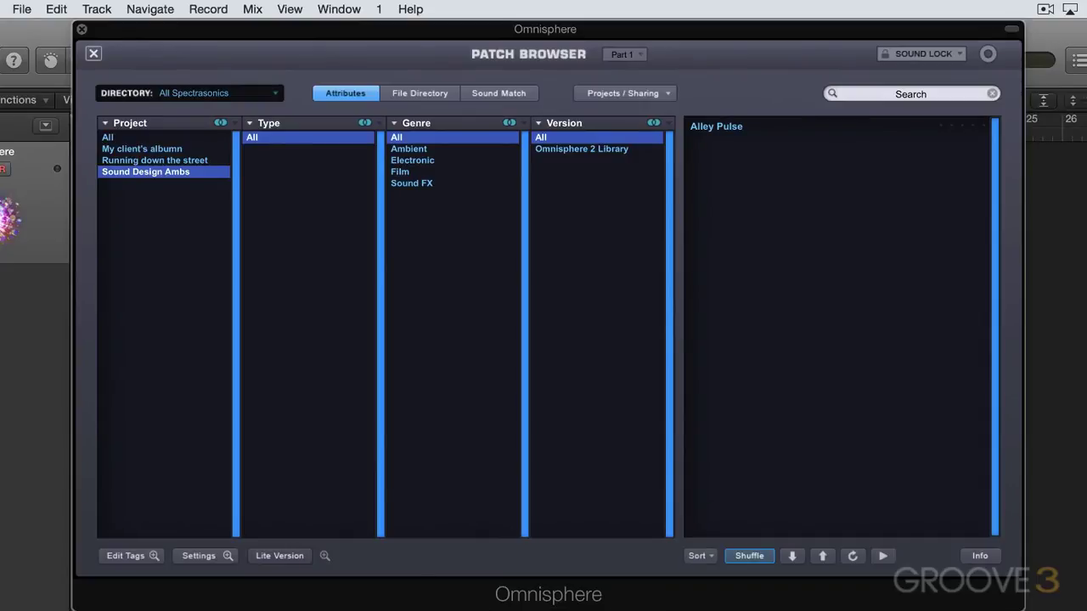
pyautogui.click(634, 95)
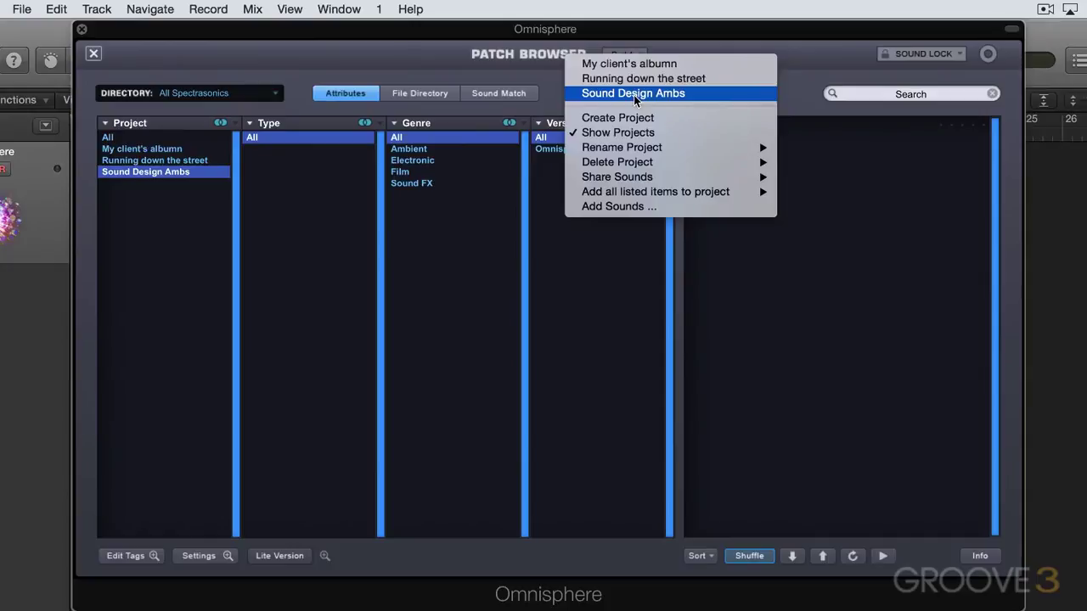
pyautogui.click(625, 208)
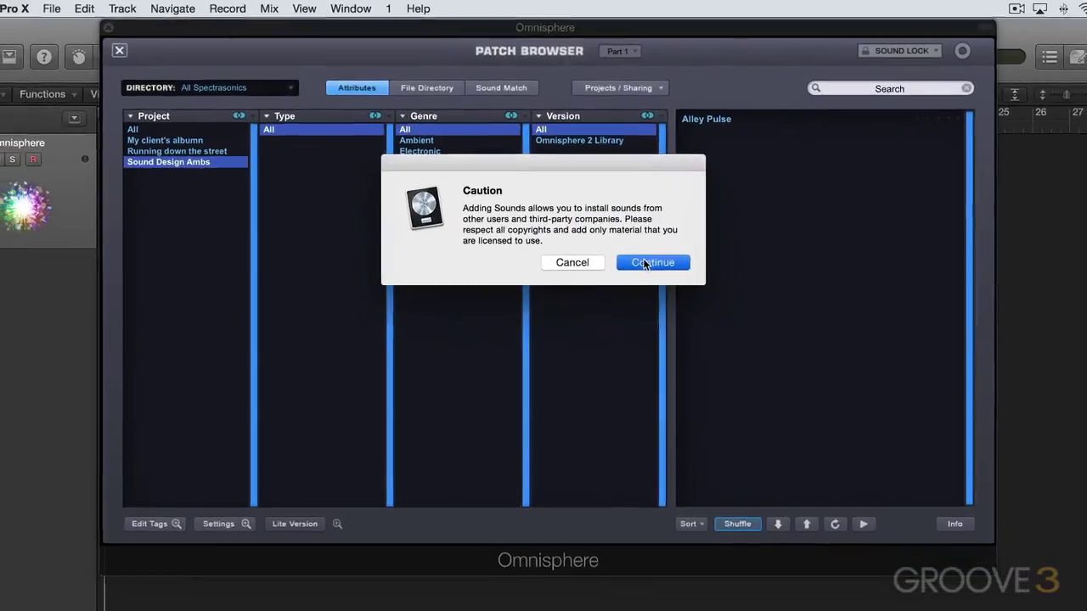
pyautogui.click(643, 279)
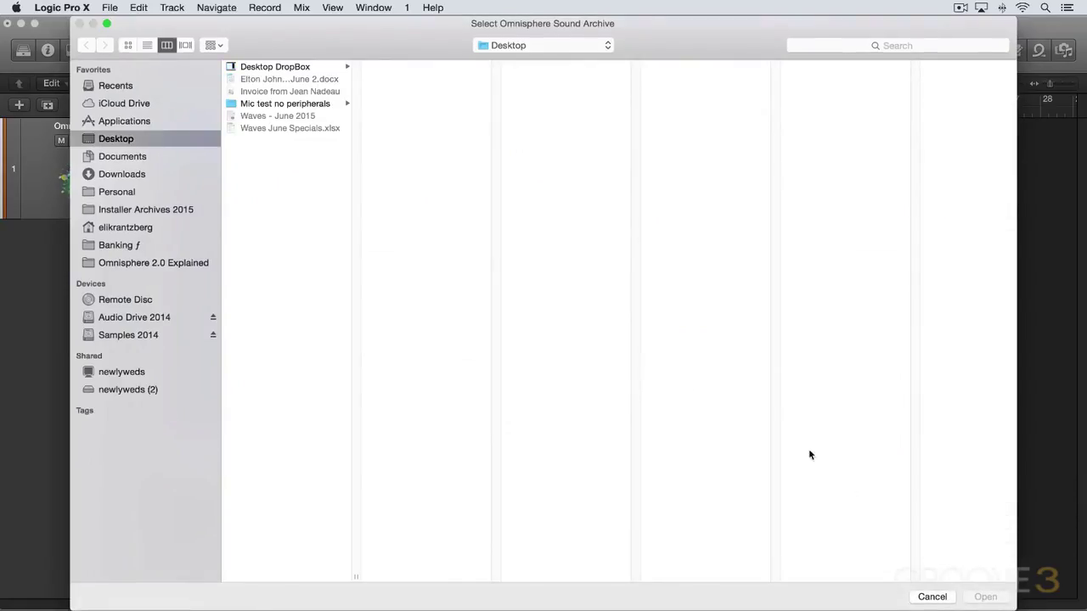
pyautogui.click(931, 597)
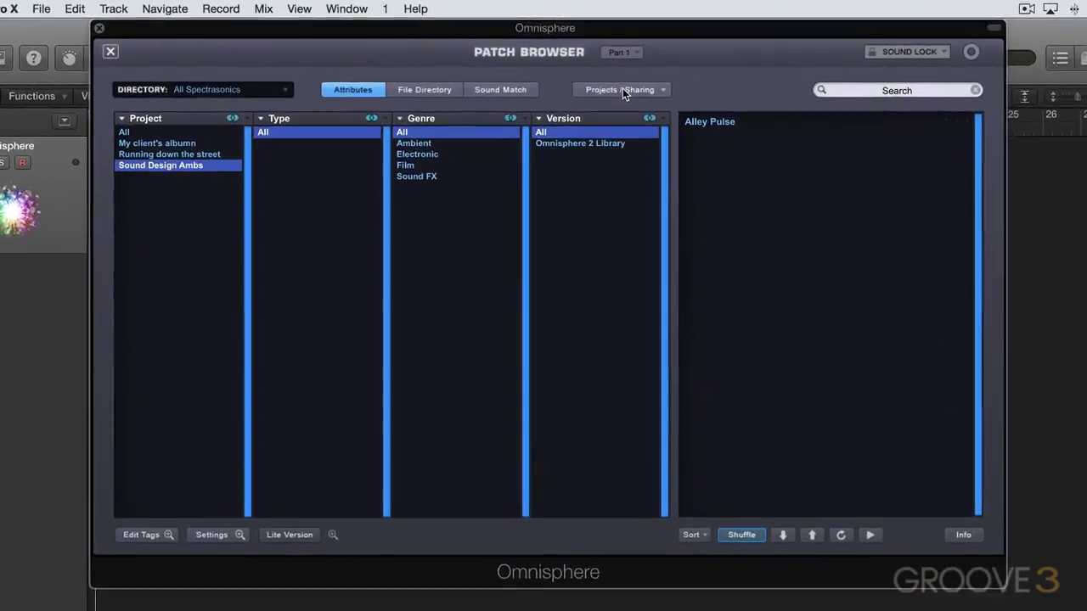
# Step: Delete the My client's album project and acknowledge the completion notice
pyautogui.click(612, 77)
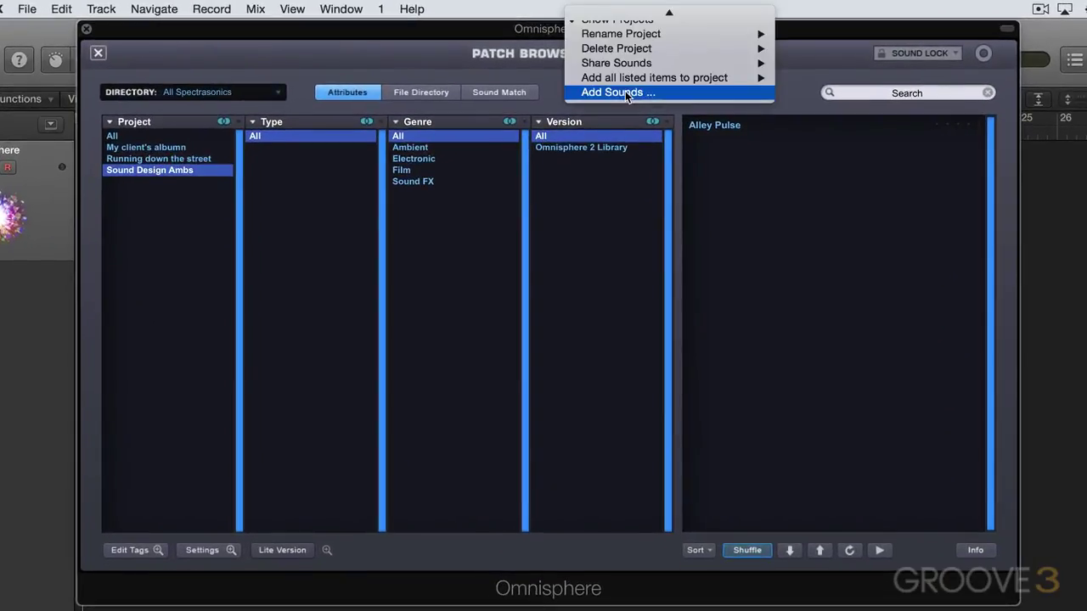
pyautogui.scroll(2, 619, 50)
pyautogui.moveTo(618, 117)
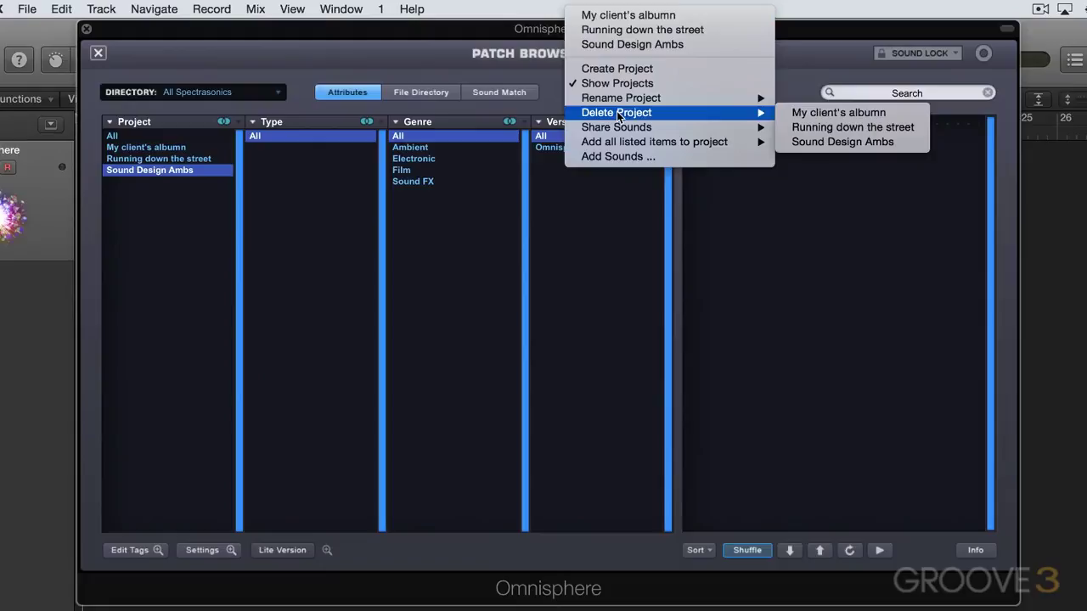
pyautogui.click(840, 112)
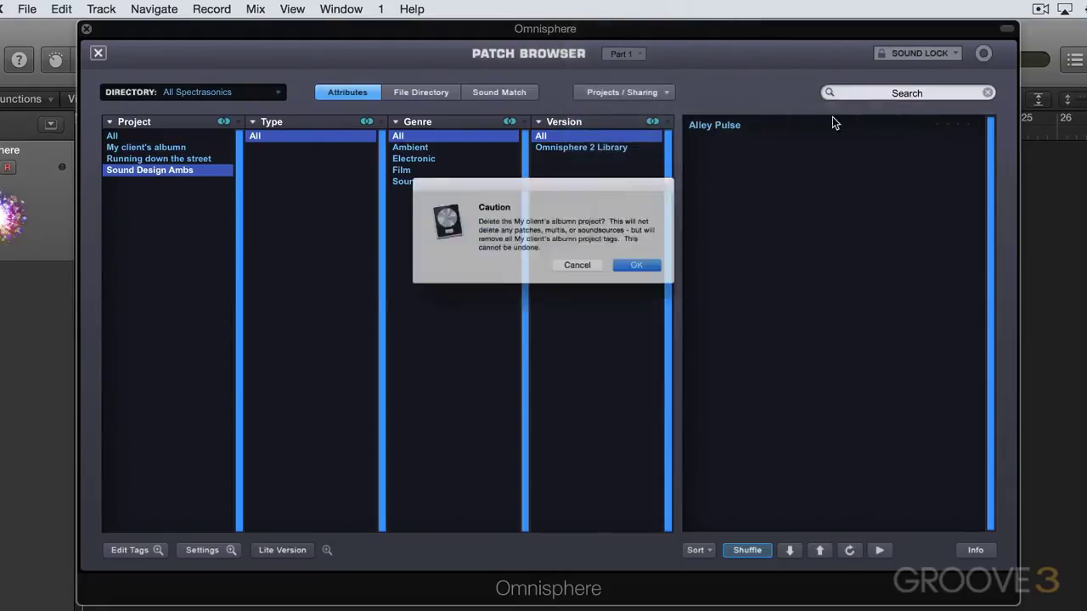
pyautogui.press('Return')
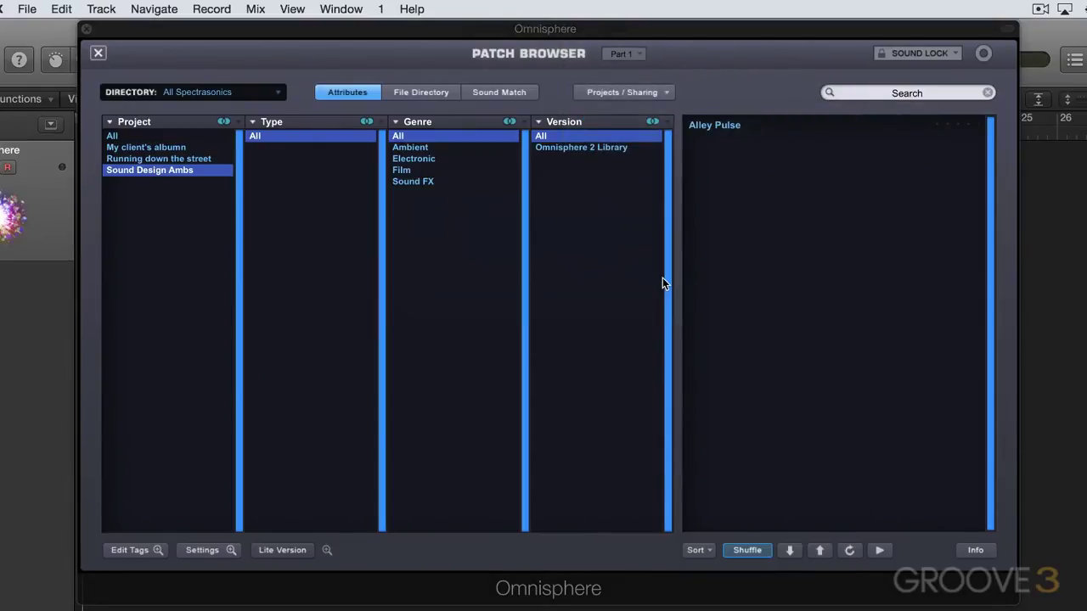
pyautogui.click(651, 264)
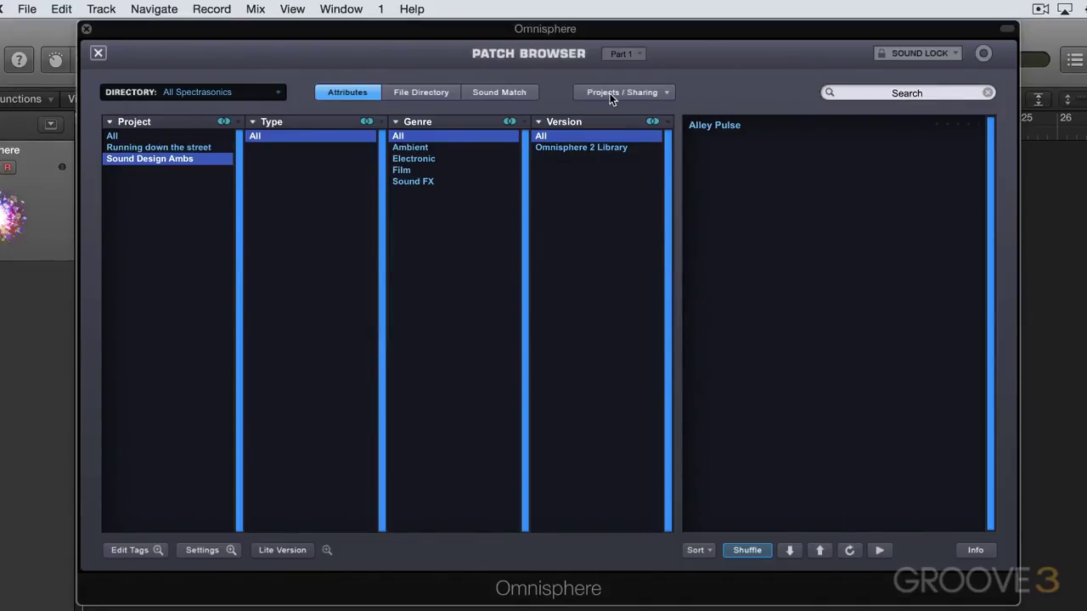
# Step: Switch the first column back to listing categories and check the project options
pyautogui.click(163, 125)
pyautogui.click(154, 120)
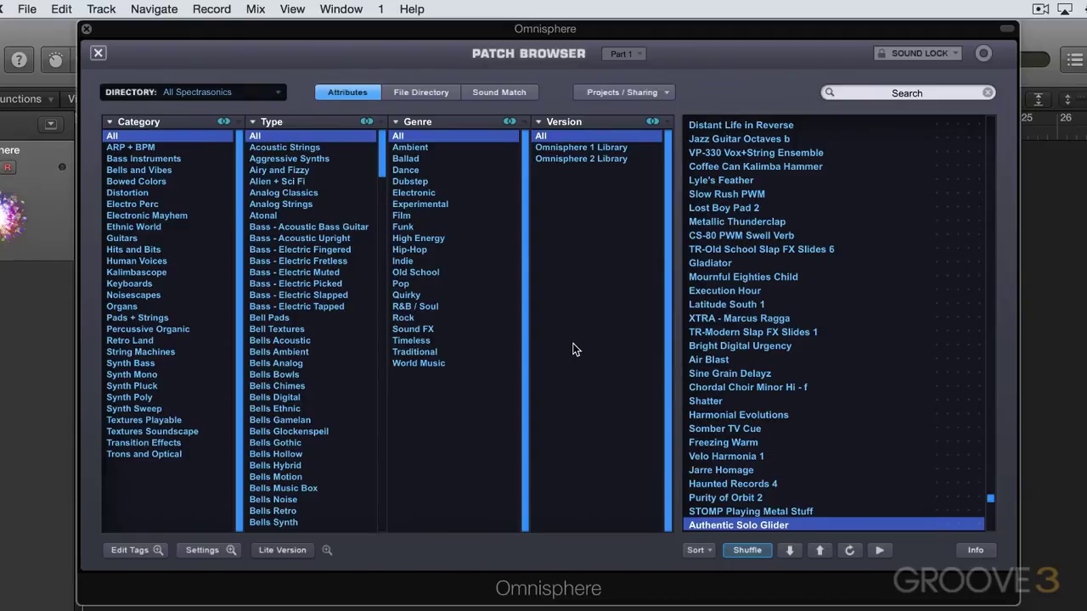
pyautogui.click(657, 93)
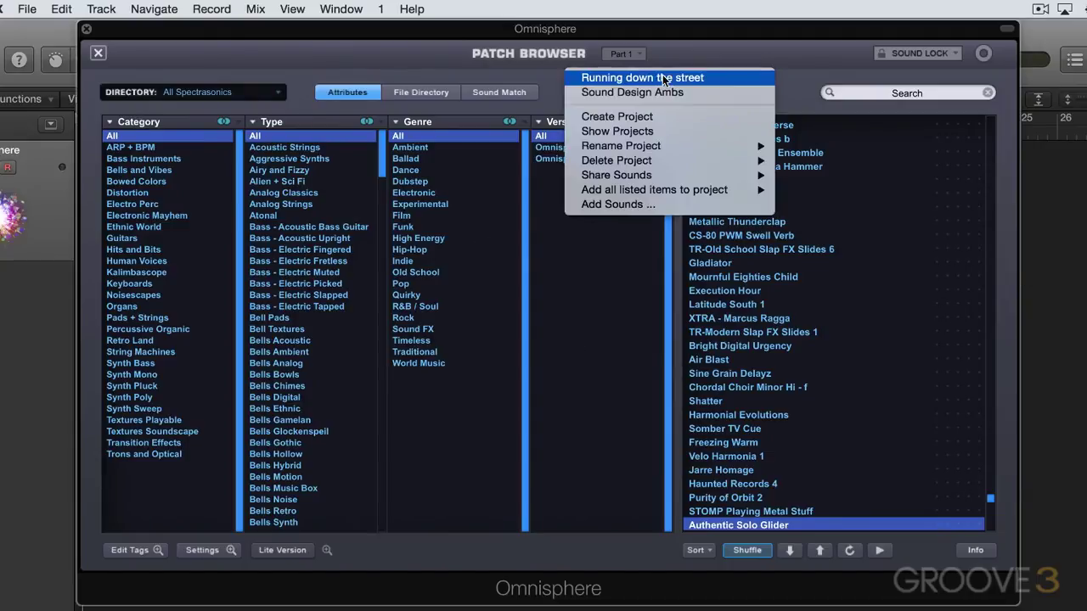
pyautogui.click(746, 75)
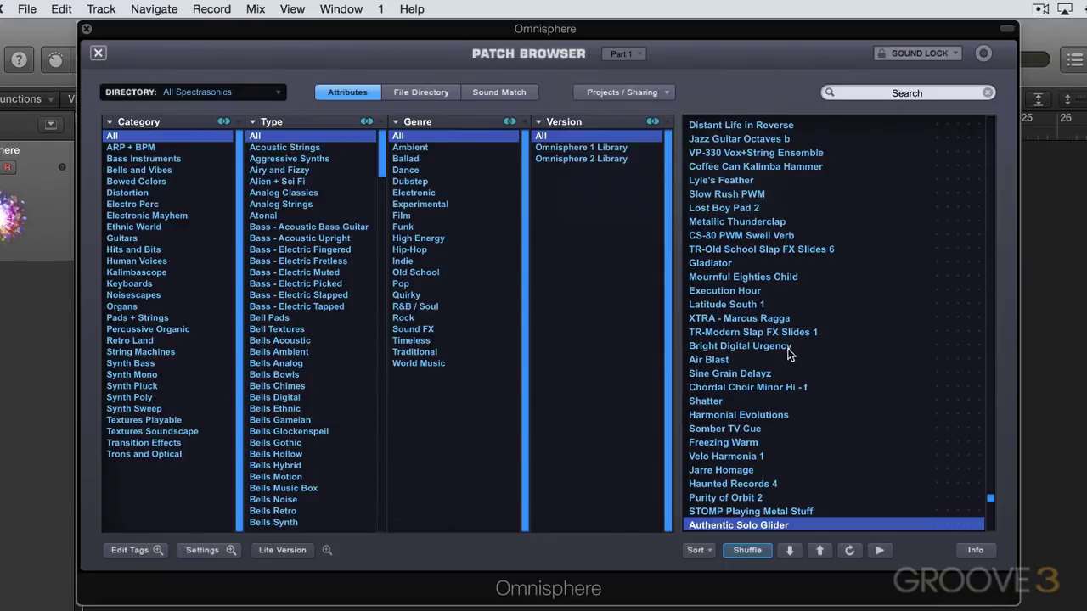
# Step: Bookmark Pinging Farfisa and Air Klang into Running down the street
pyautogui.scroll(-10, 787, 348)
pyautogui.click(747, 428)
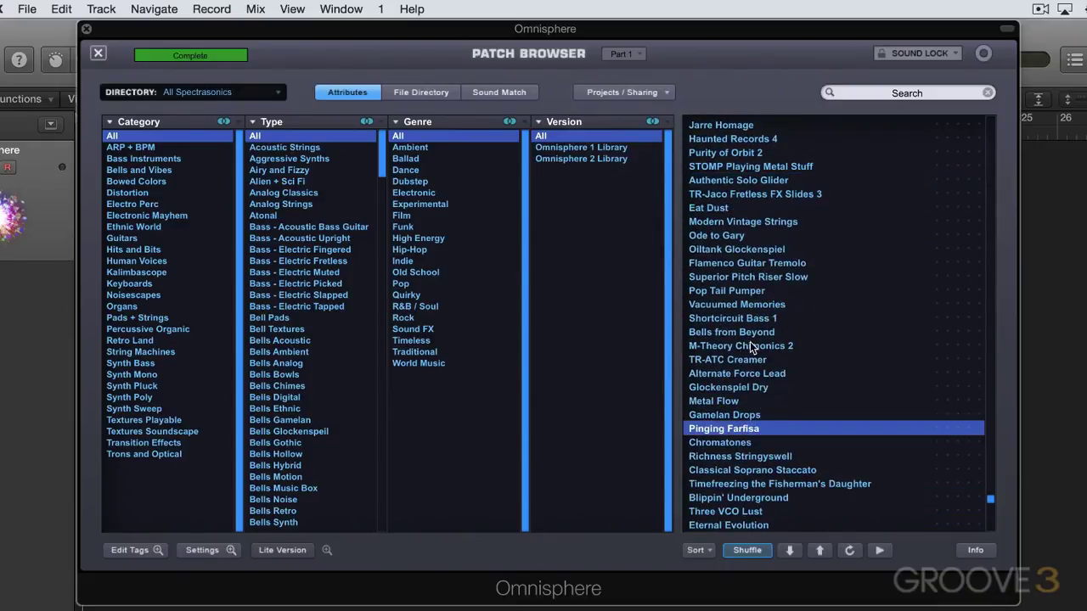
pyautogui.click(635, 91)
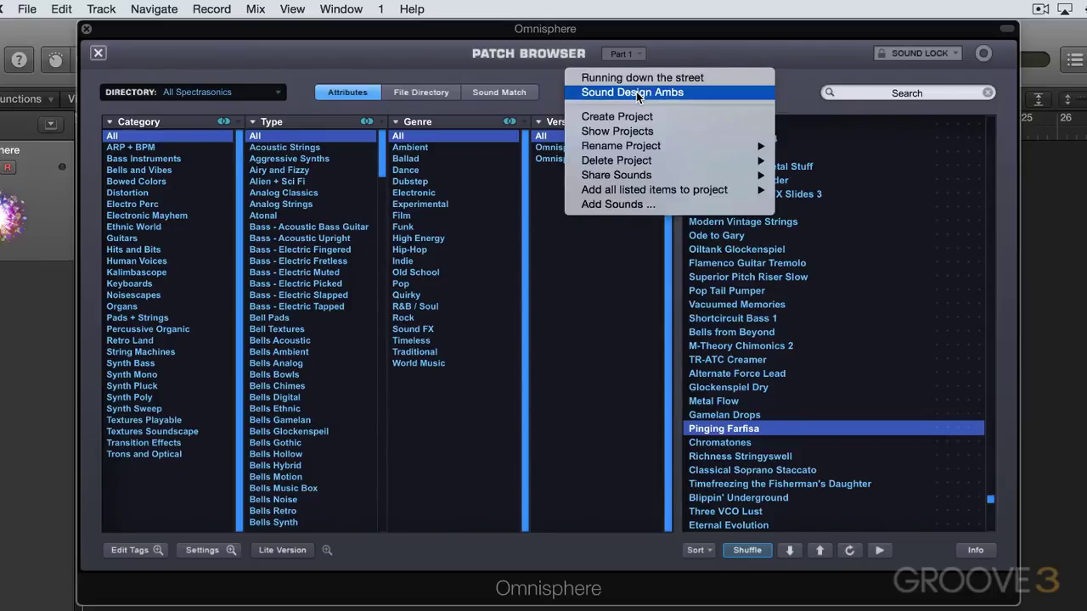
pyautogui.click(625, 79)
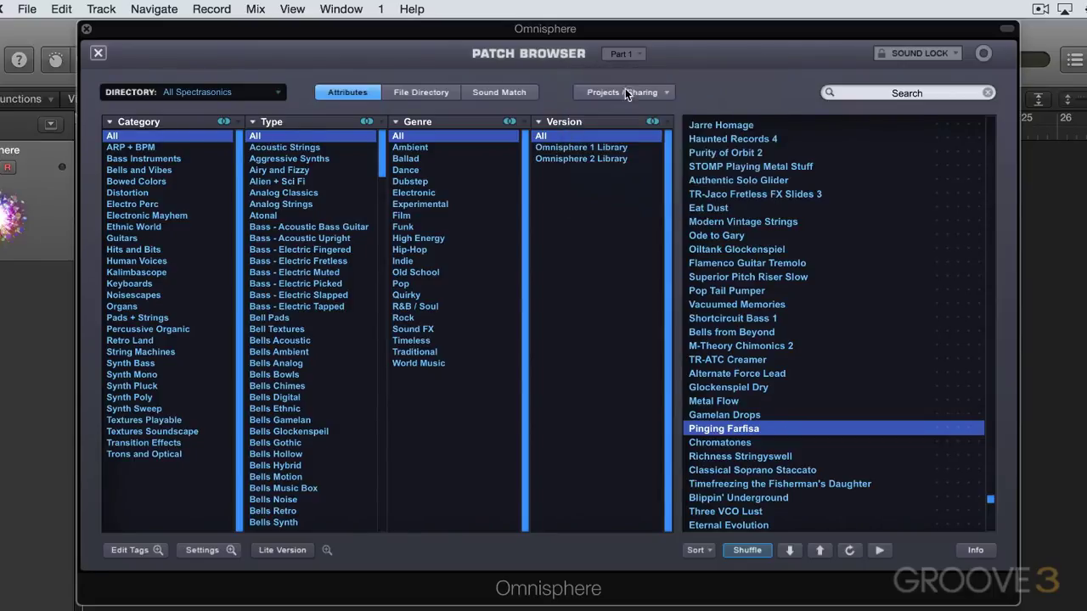
pyautogui.scroll(-10, 737, 381)
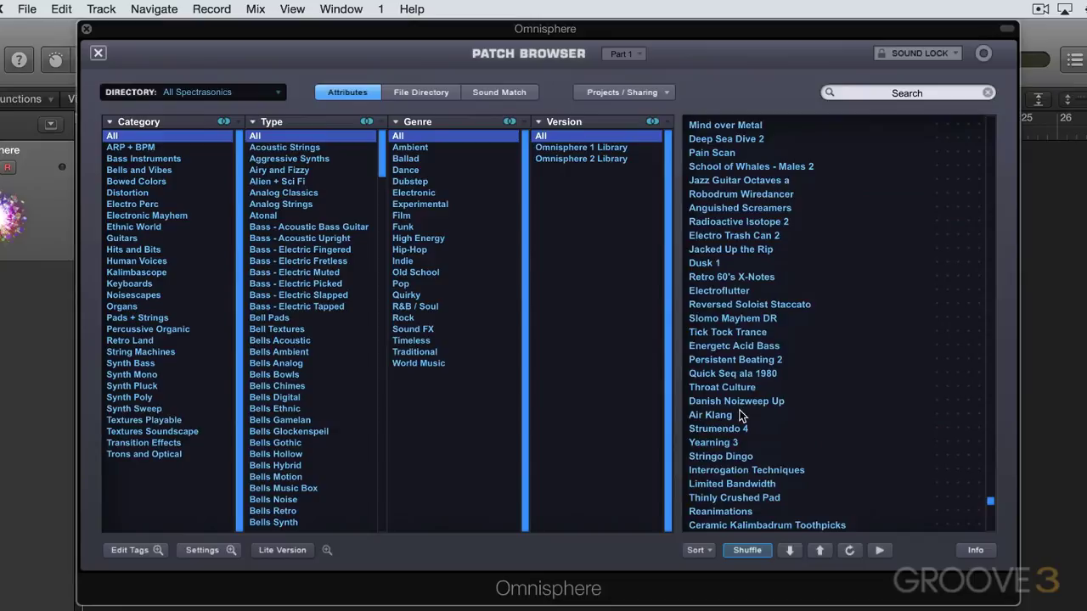
pyautogui.click(741, 416)
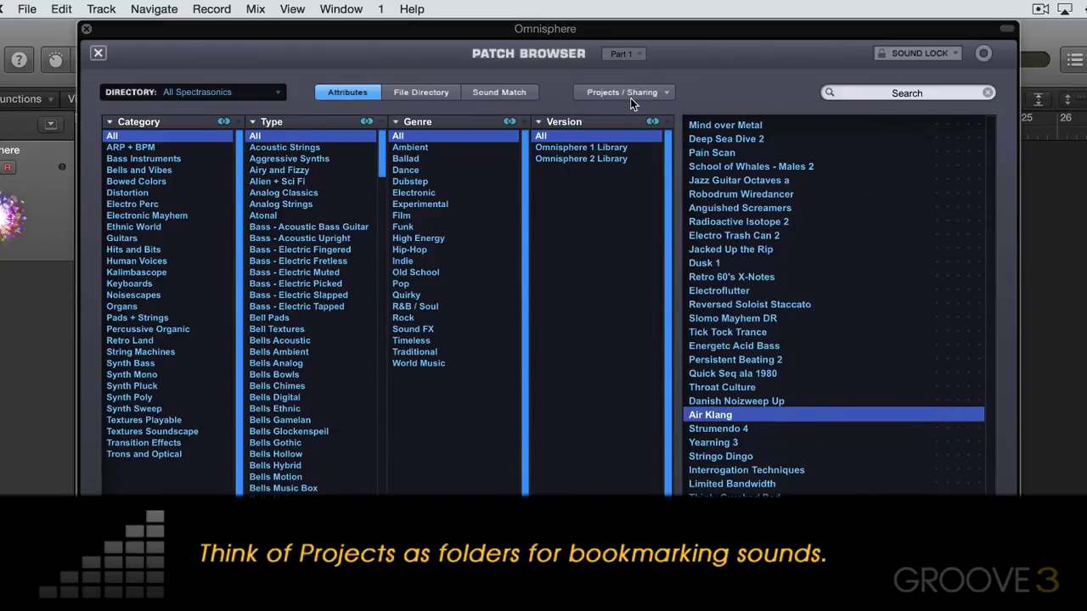
pyautogui.click(630, 93)
pyautogui.click(630, 93)
# Step: Bookmark UTILITY - BOWED TAGS into the Sound Design Ambs project
pyautogui.scroll(-10, 760, 376)
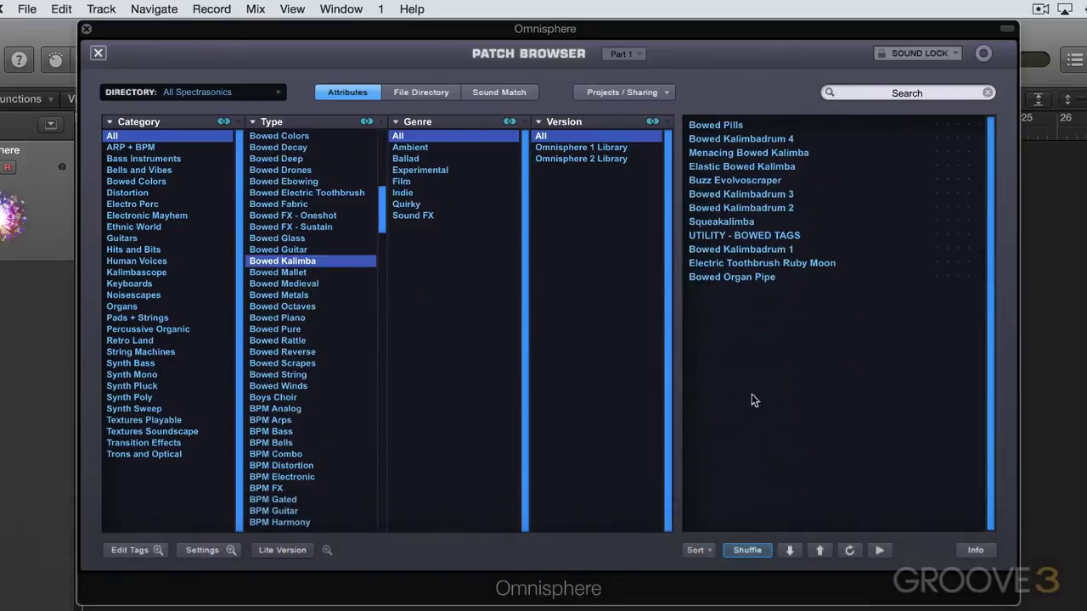
pyautogui.click(808, 238)
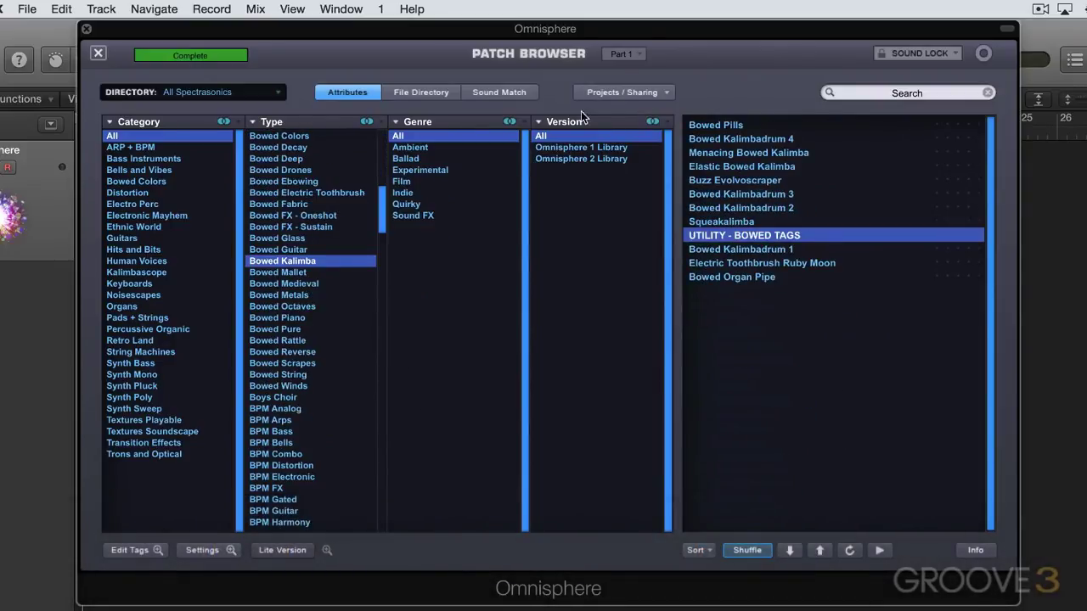
pyautogui.click(600, 89)
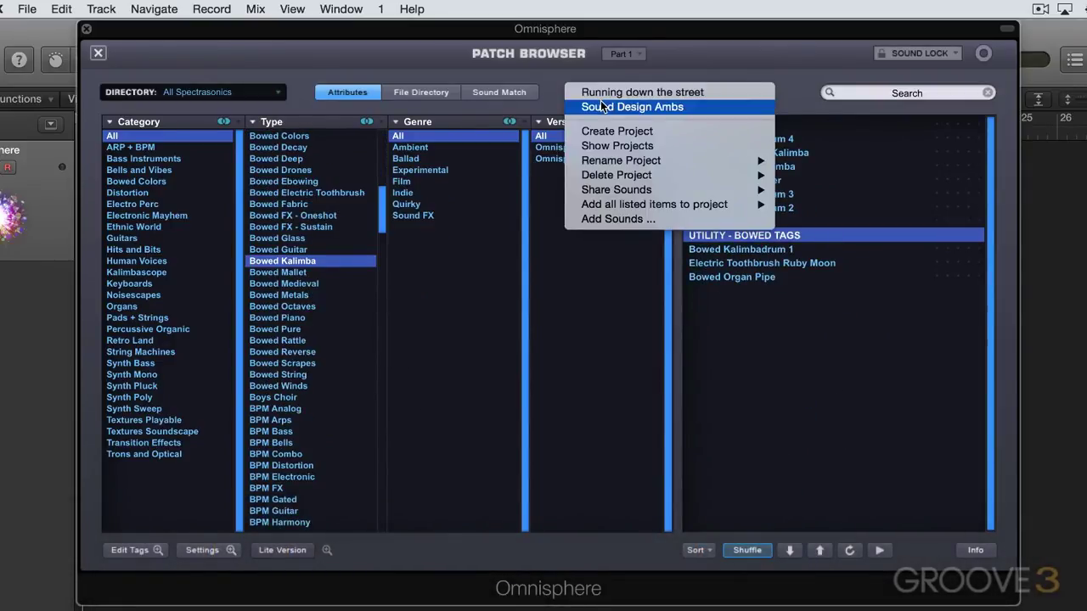
pyautogui.click(601, 105)
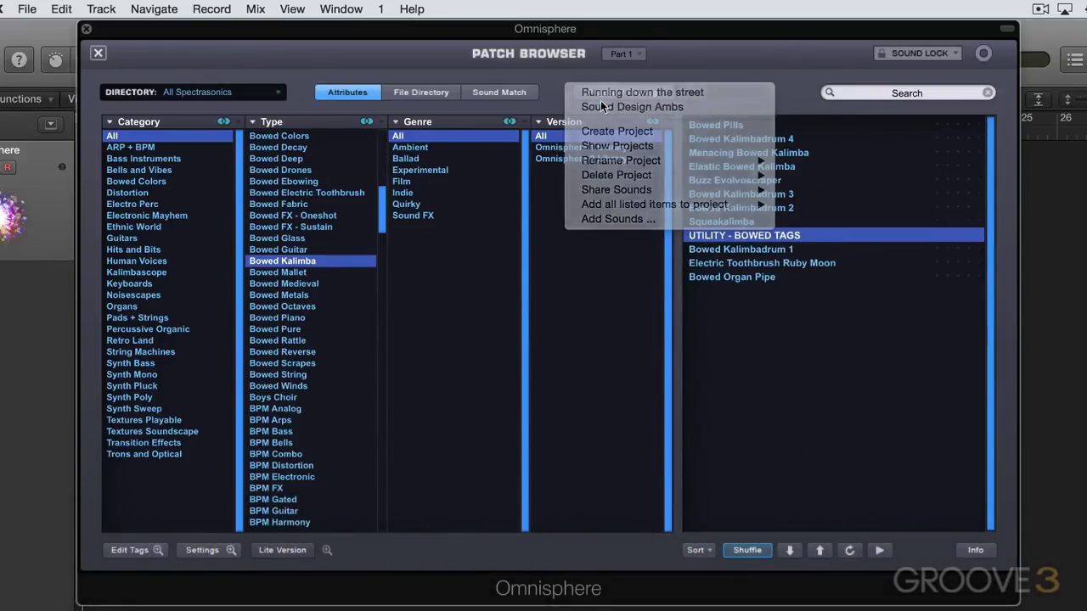
# Step: List the first column by Project and view Running down the street, then Sound Design Ambs
pyautogui.click(161, 120)
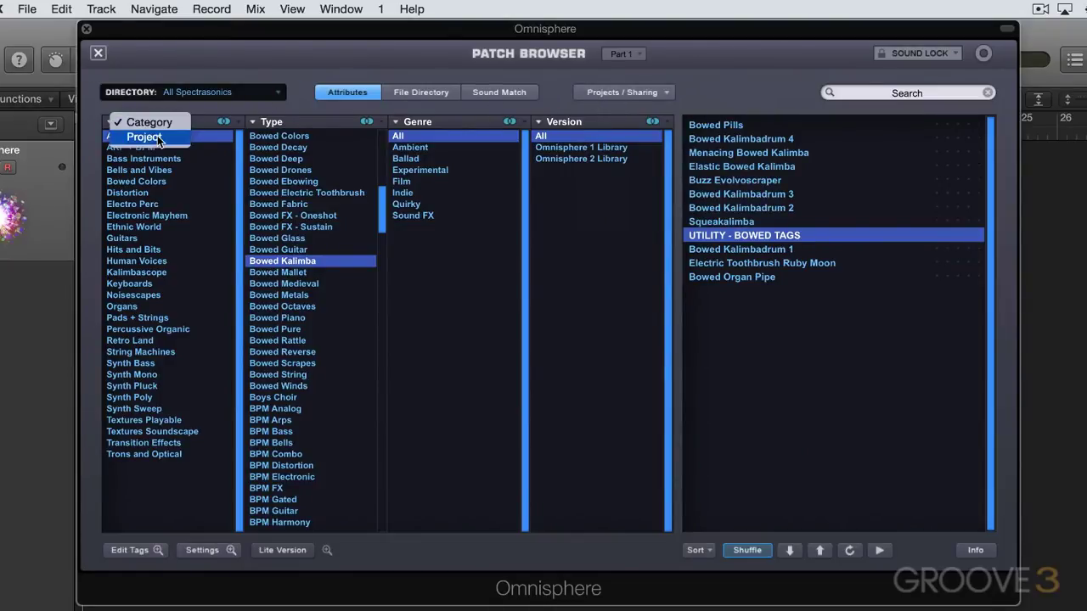
pyautogui.click(157, 135)
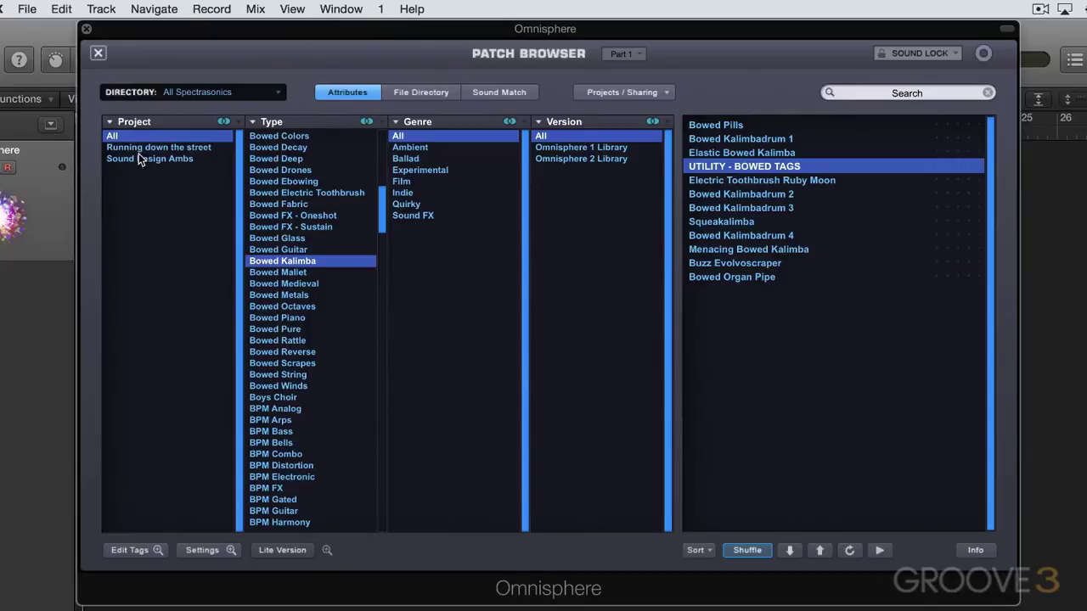
pyautogui.click(143, 148)
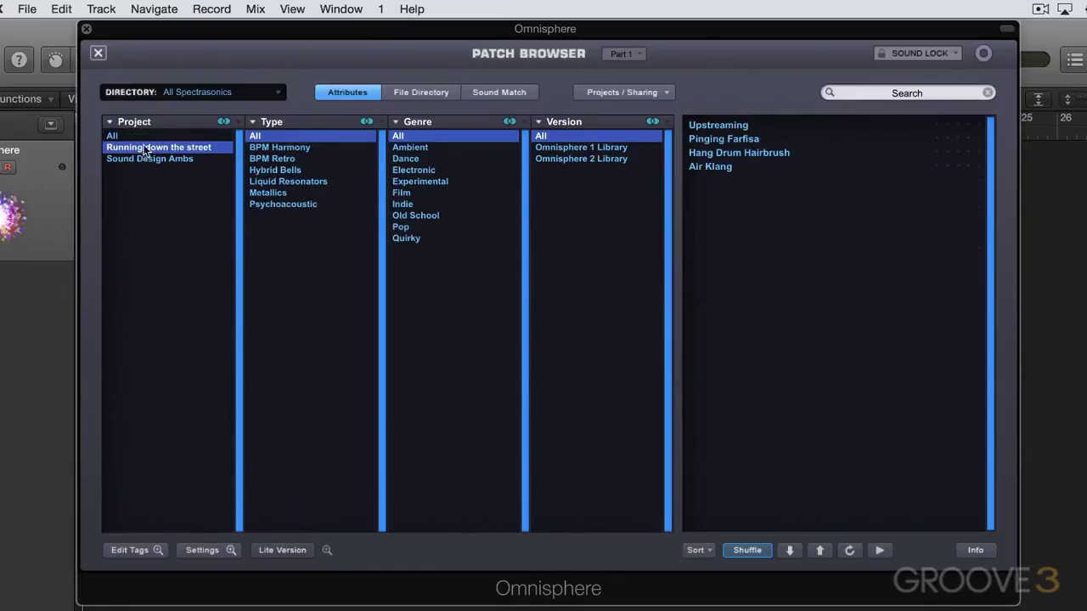
pyautogui.click(146, 159)
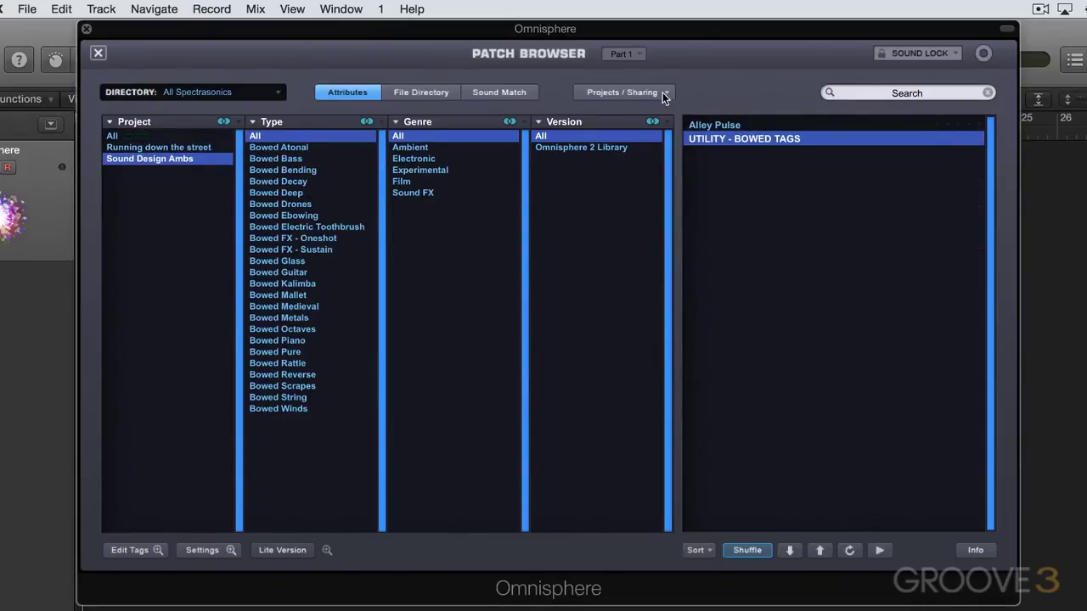